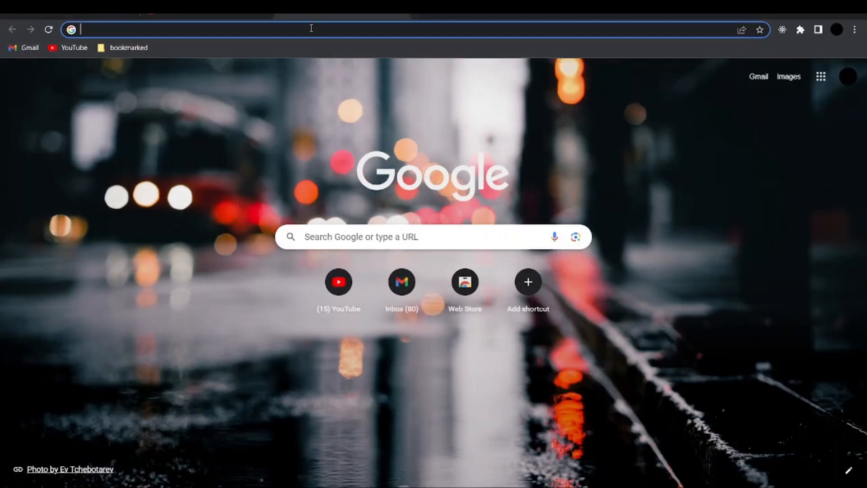
- Search the web for "postgresql download", open EDB's Download PostgreSQL page and review the versions available for each platform
type("post")
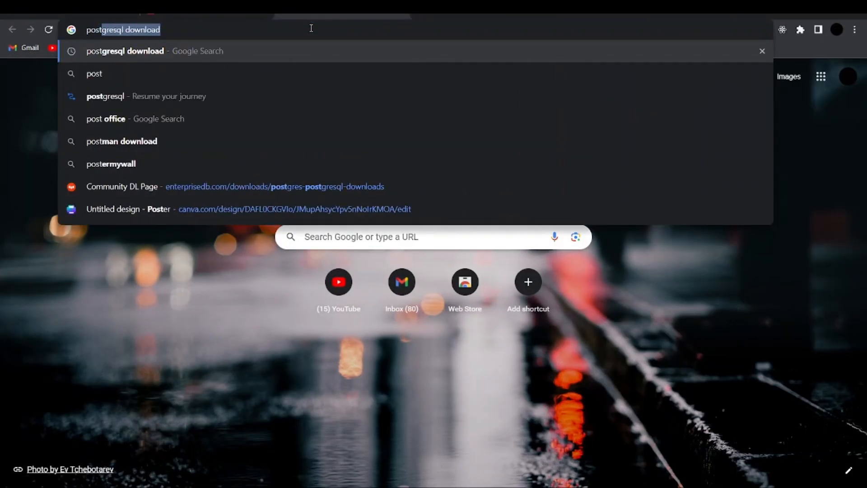
key("Return")
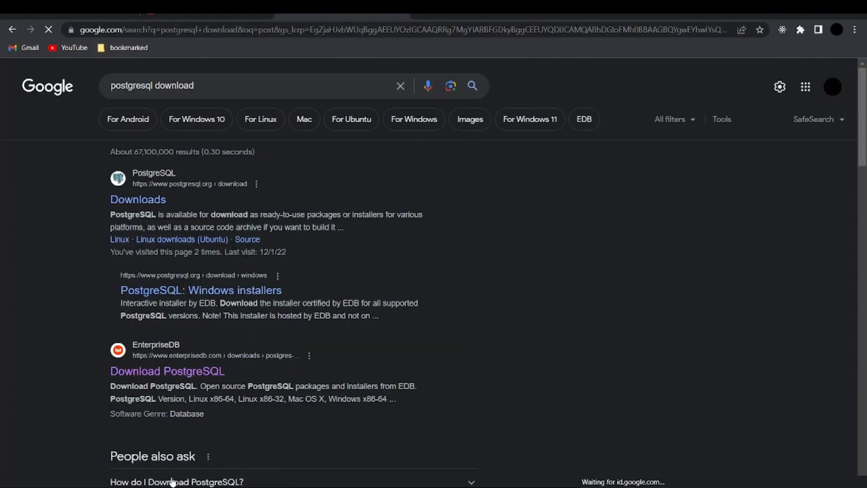
left_click(168, 379)
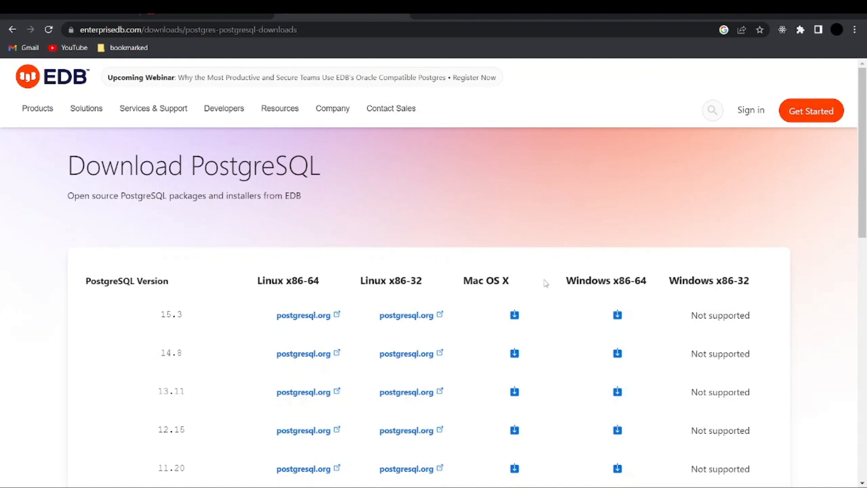
scroll(153, 404, "down", 5)
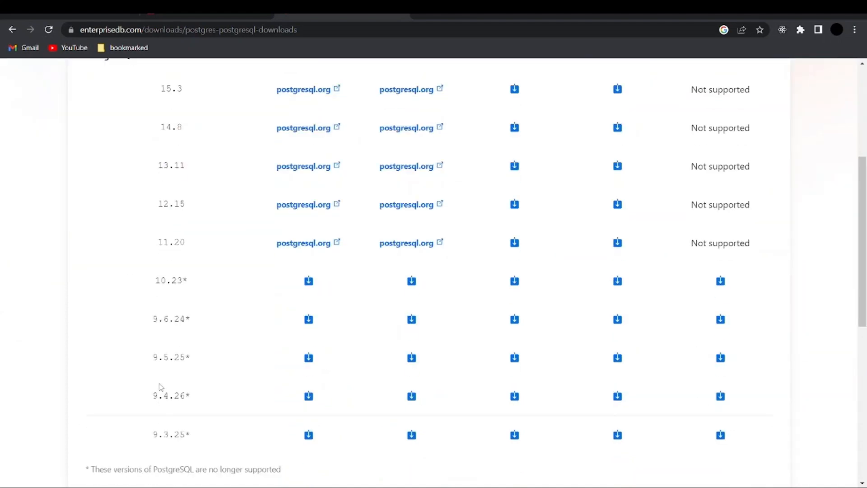
scroll(310, 368, "up", 5)
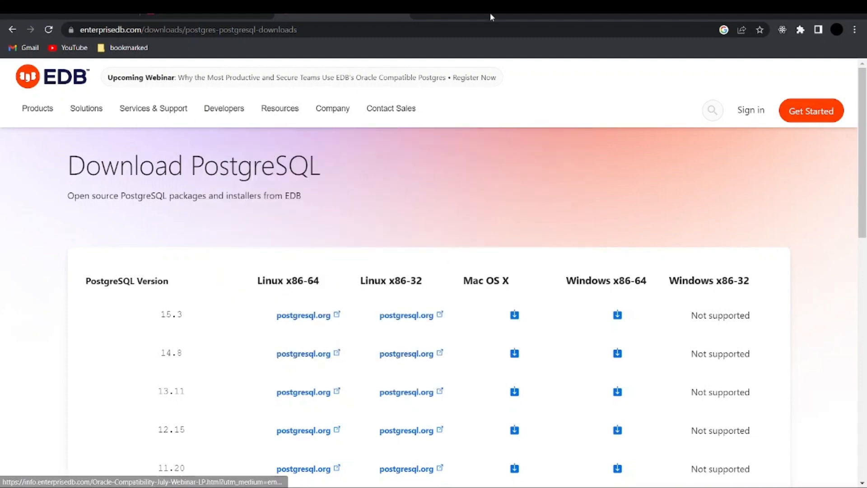
left_click(400, 13)
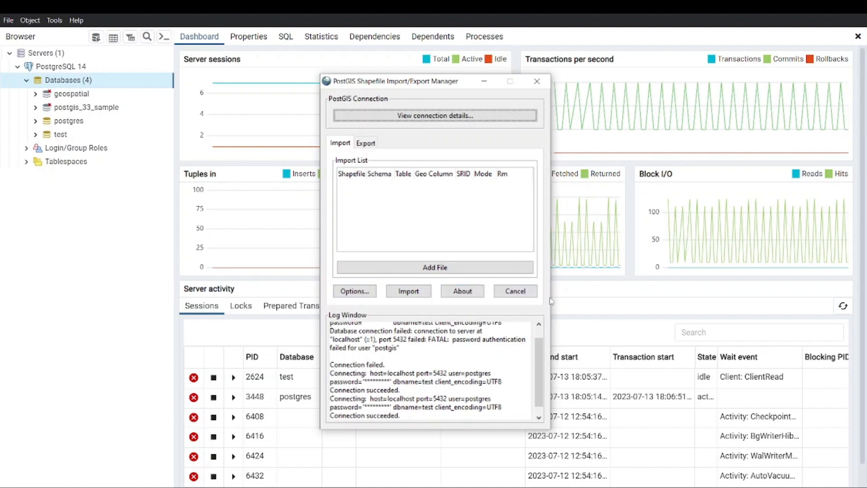
- Set the PostGIS import/export window aside and create a database named villages_db on the PostgreSQL 14 server
left_click(484, 82)
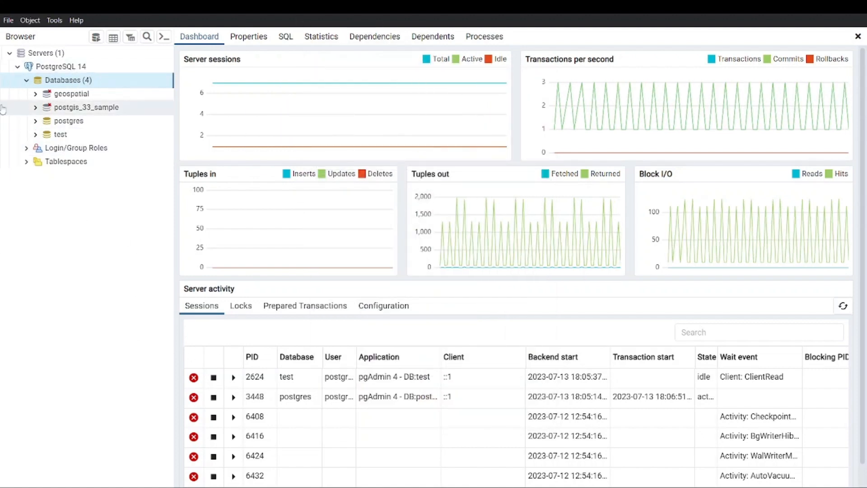
right_click(51, 83)
mouse_move(105, 92)
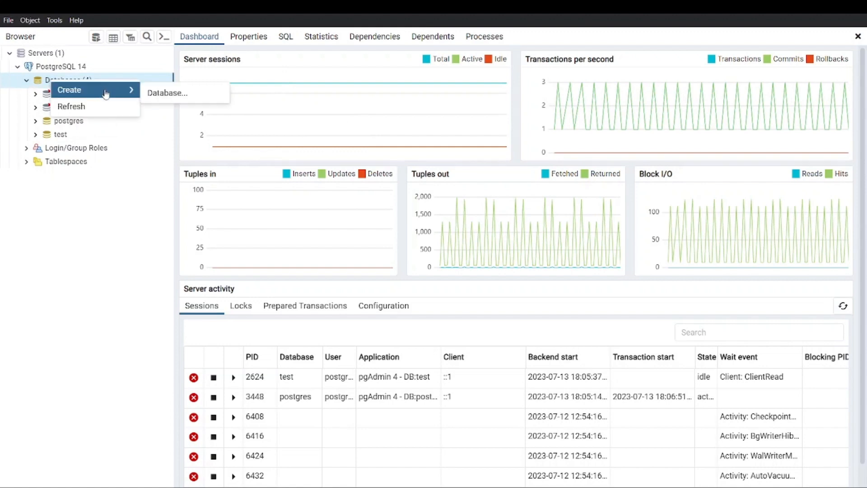
left_click(157, 93)
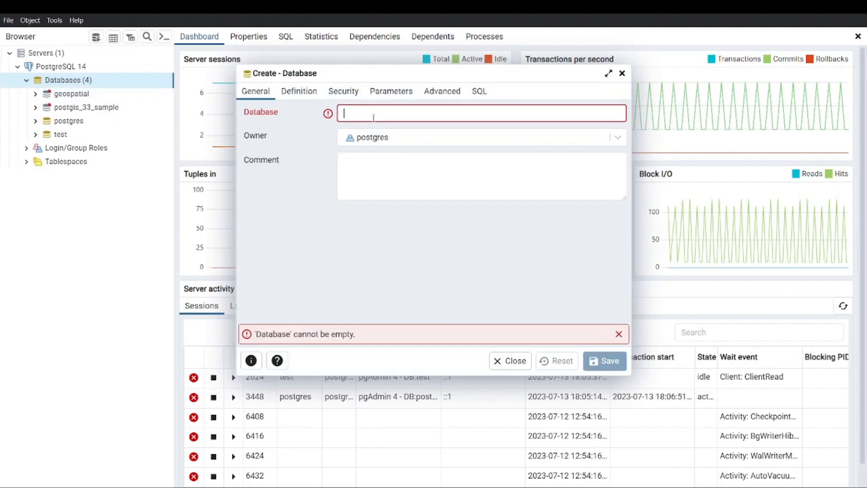
type("v")
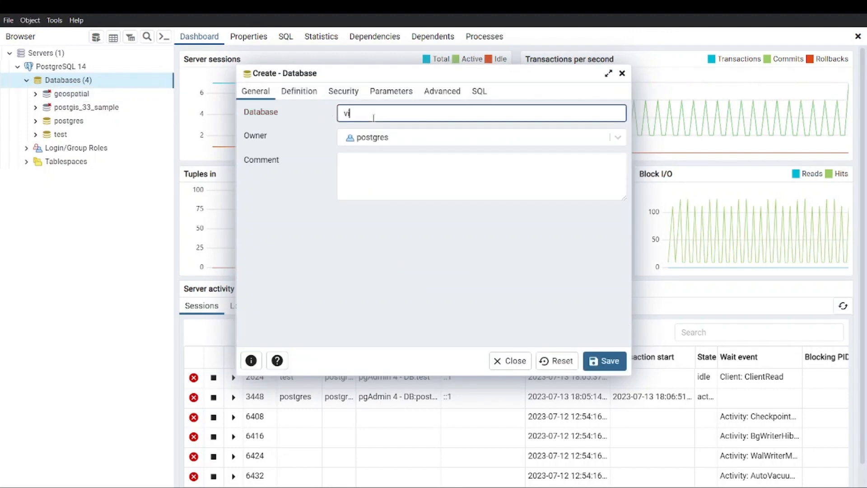
type("illages_db")
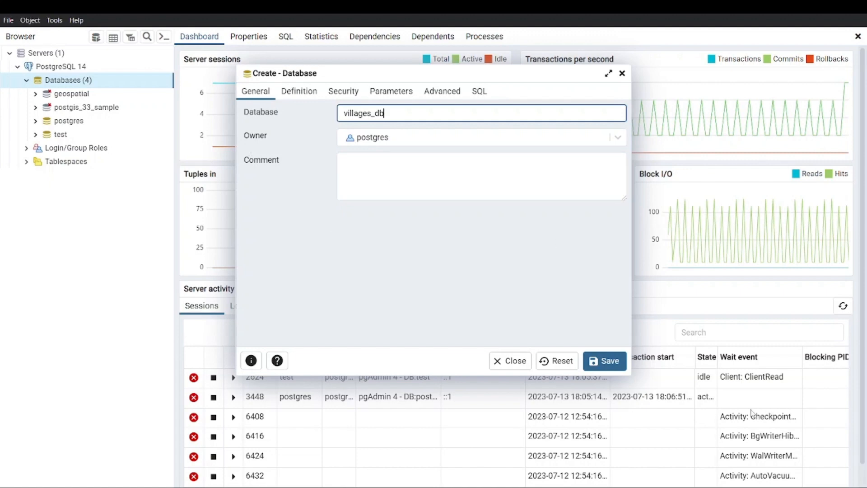
left_click(606, 363)
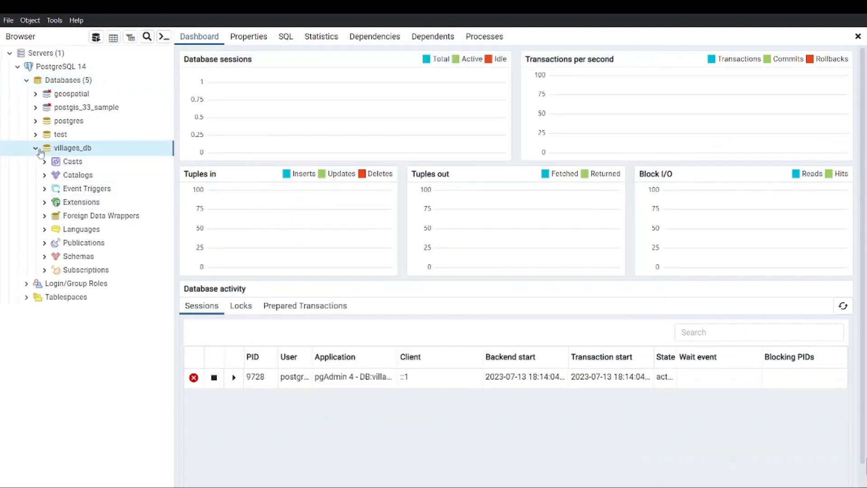
- Expand the public schema of villages_db and check its tables
left_click(26, 84)
left_click(26, 82)
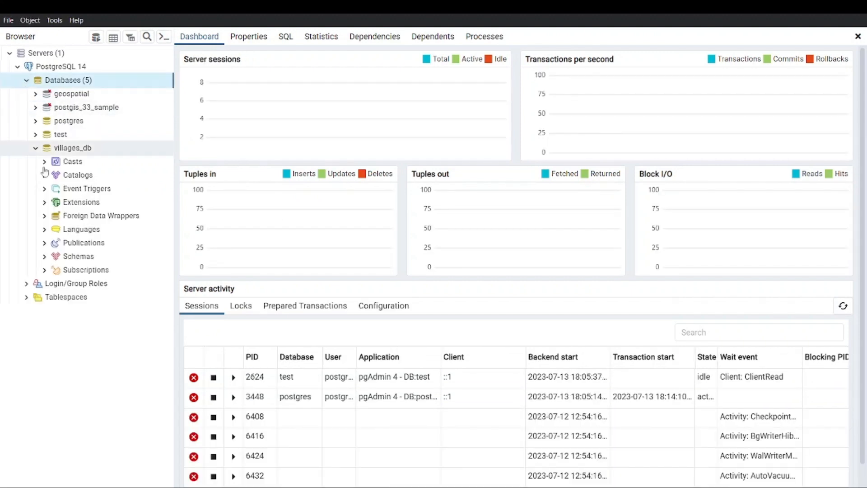
left_click(44, 258)
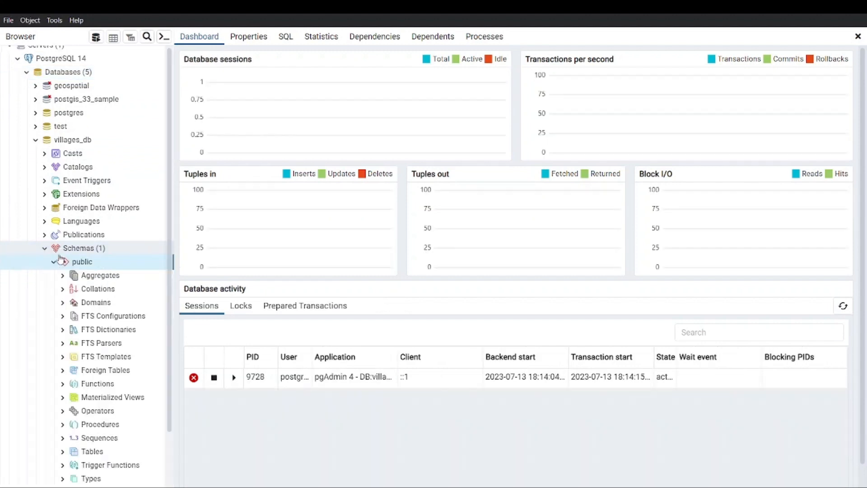
scroll(81, 280, "down", 3)
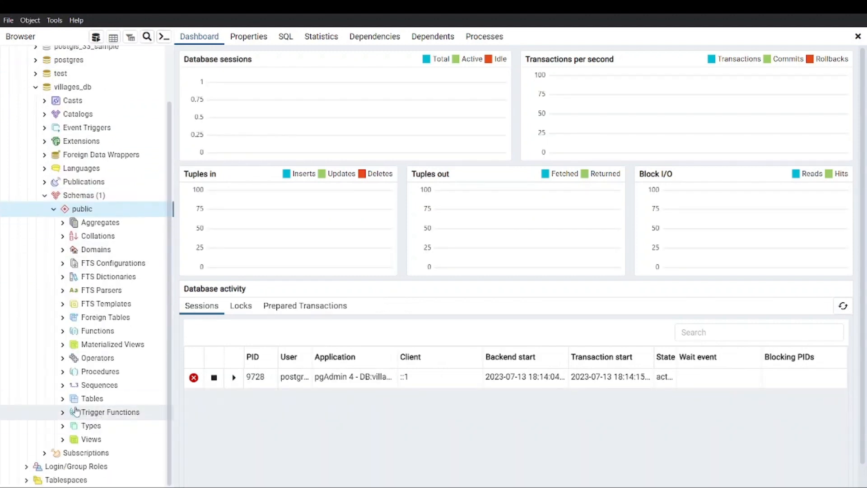
left_click(63, 399)
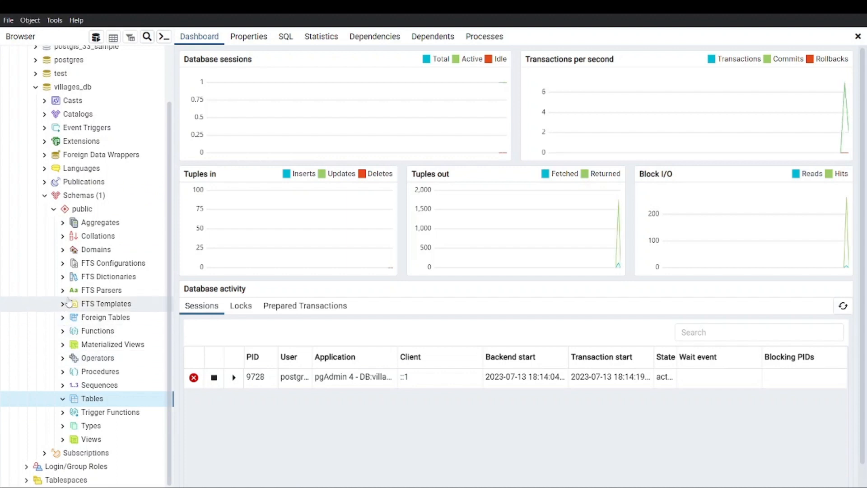
- Add the postgis extension to the villages_db database
scroll(83, 298, "up", 3)
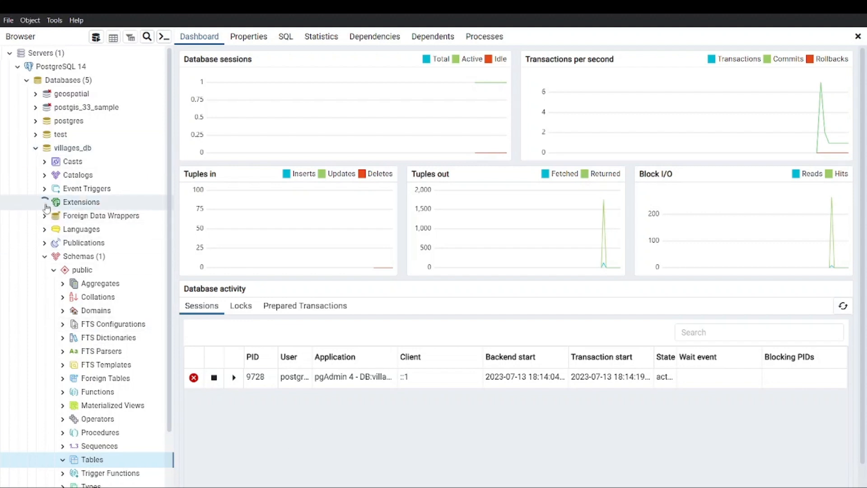
right_click(95, 208)
mouse_move(109, 217)
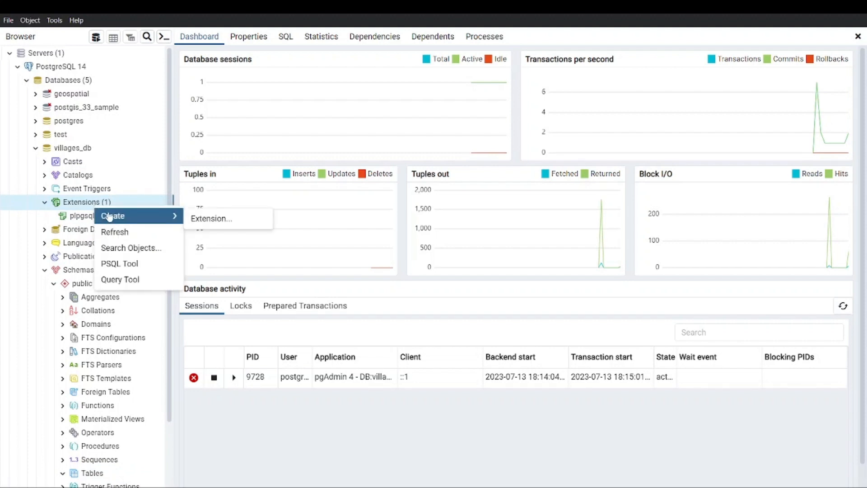
left_click(219, 219)
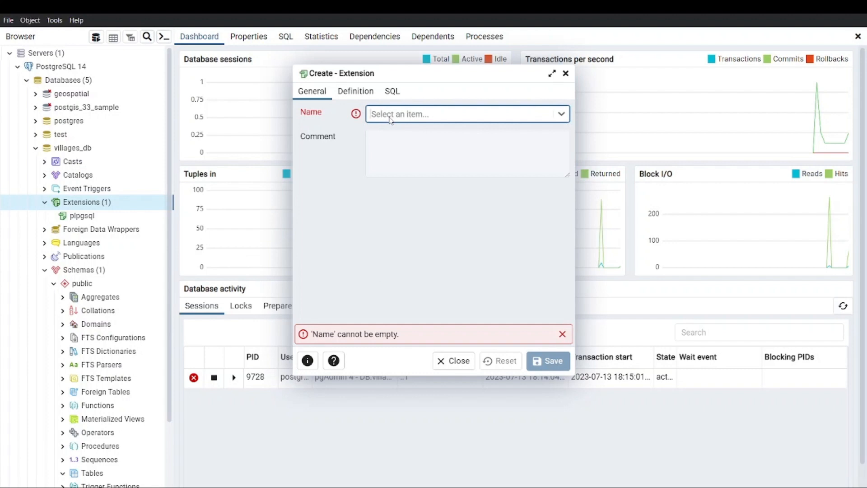
type("pos")
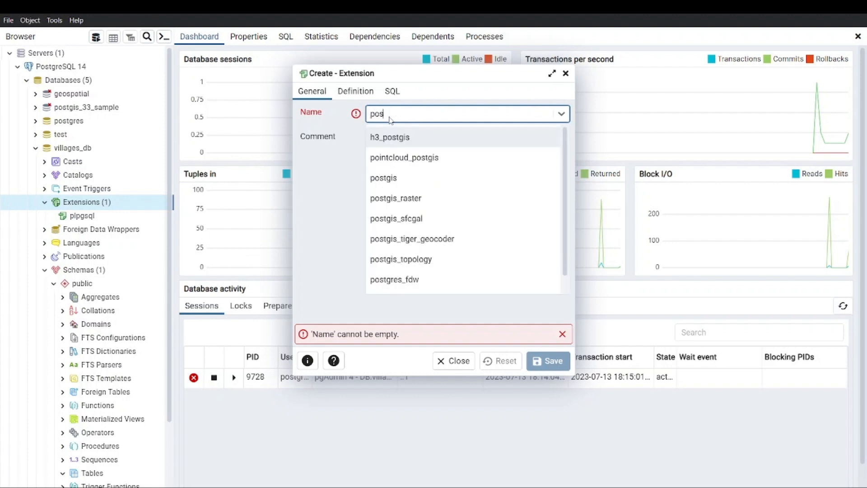
type("tgis")
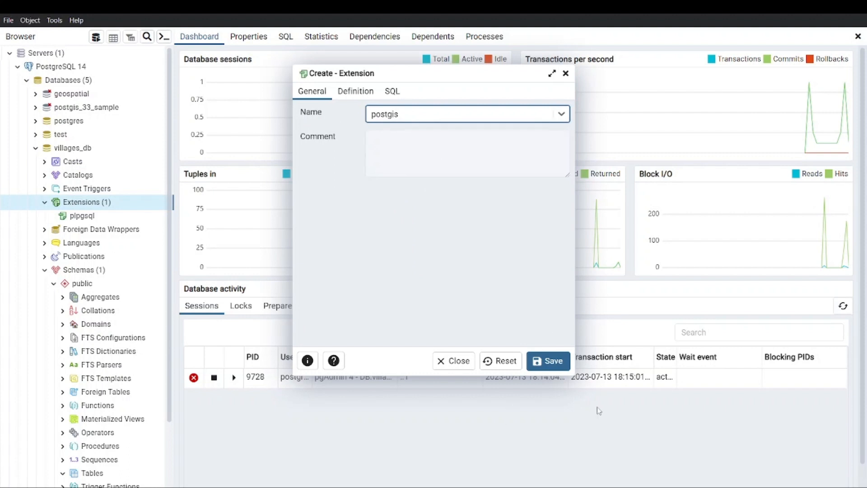
left_click(554, 359)
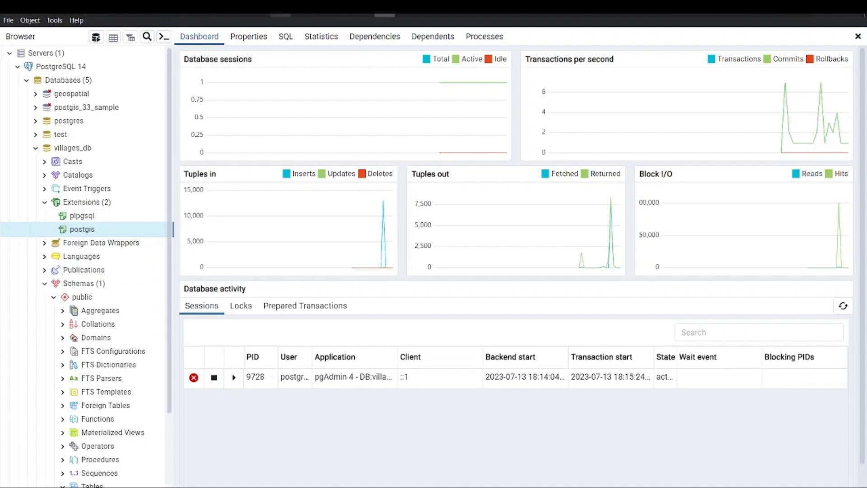
- Search the computer's installed apps for the PostGIS Bundle 3 Shapefile and DBF Loader Exporter
mouse_move(281, 10)
left_click(31, 10)
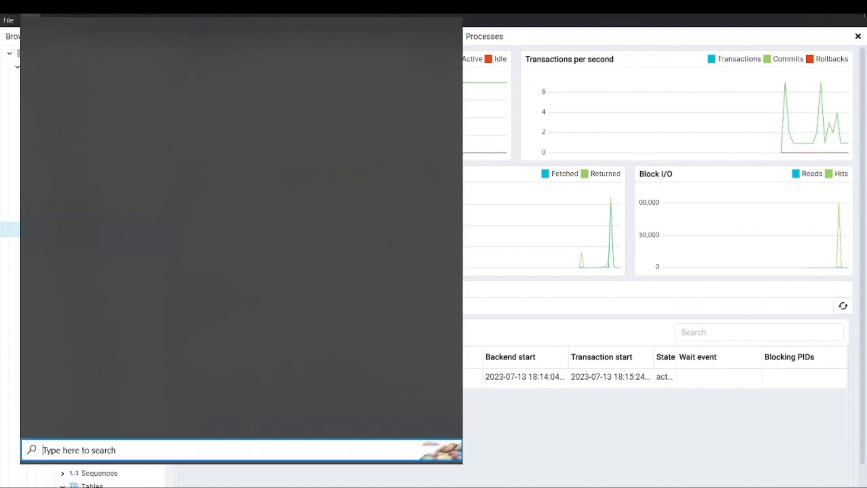
type("pos")
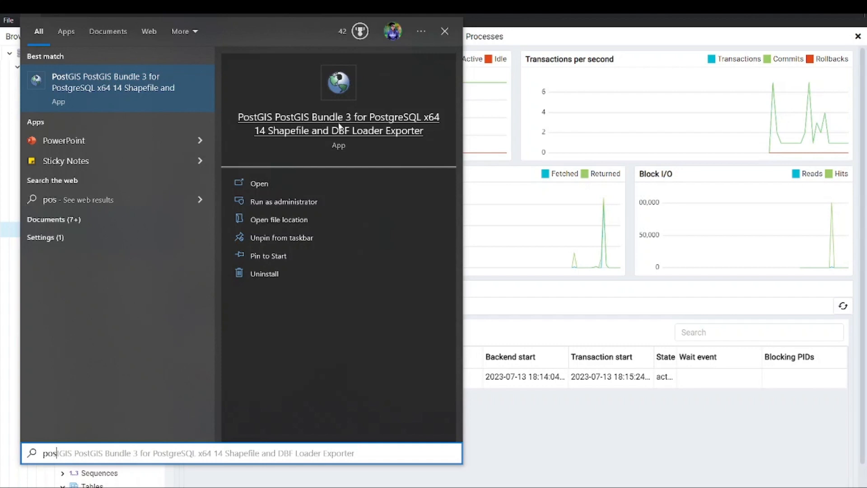
left_click(444, 31)
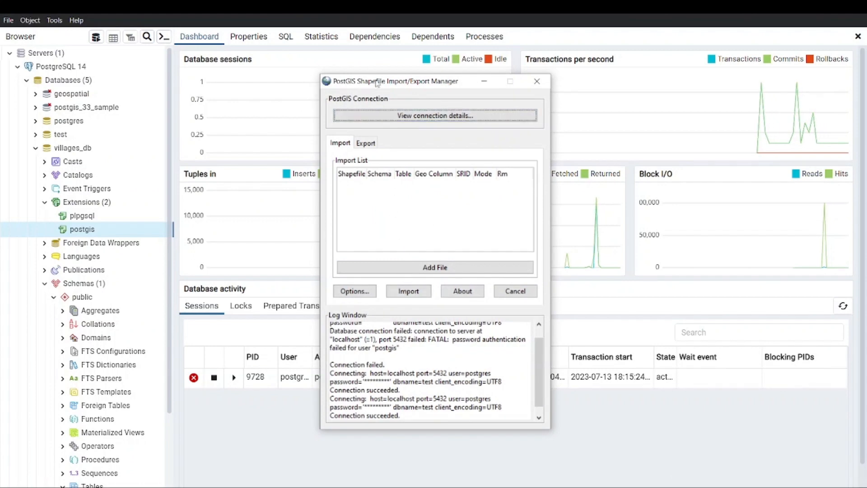
- Set the database to villages_db in the PostGIS connection details, connect, and check the connection log
left_click(412, 117)
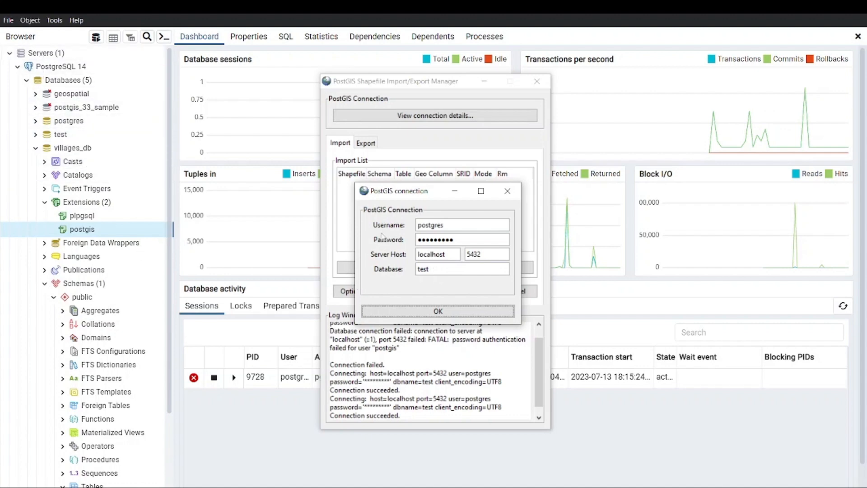
left_click_drag(429, 269, 423, 270)
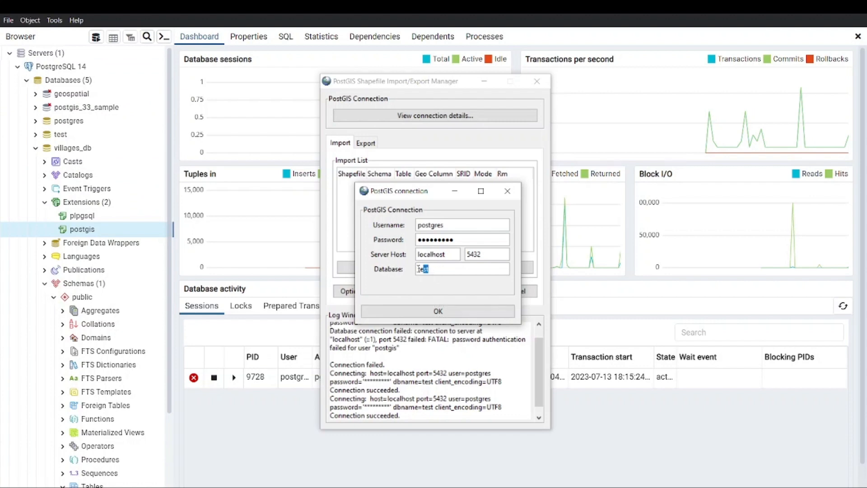
key("BackSpace")
key("BackSpace")
type("villag")
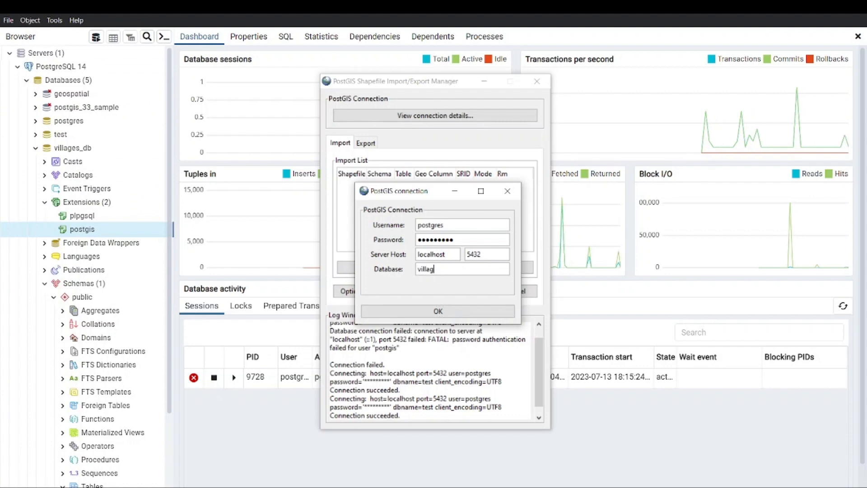
type("es_db")
left_click(421, 314)
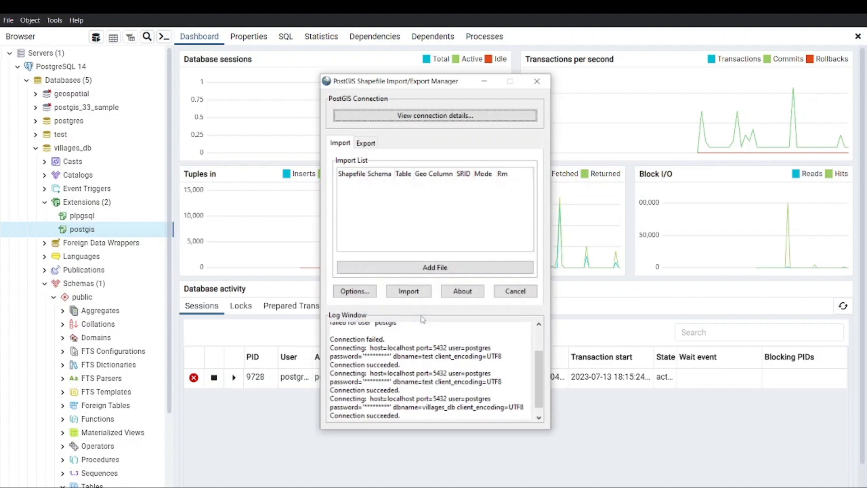
scroll(404, 411, "down", 1)
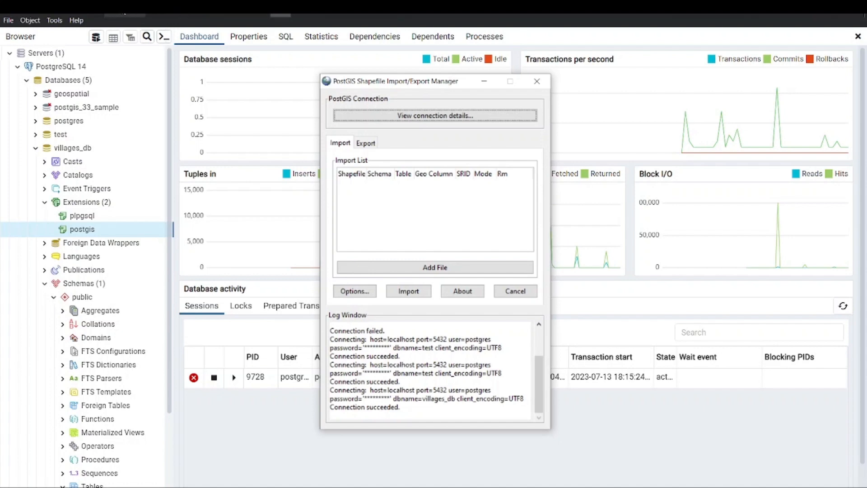
- Switch to File Explorer and locate the villages shapefile files in the kenyadata folder on the Desktop
left_click(126, 15)
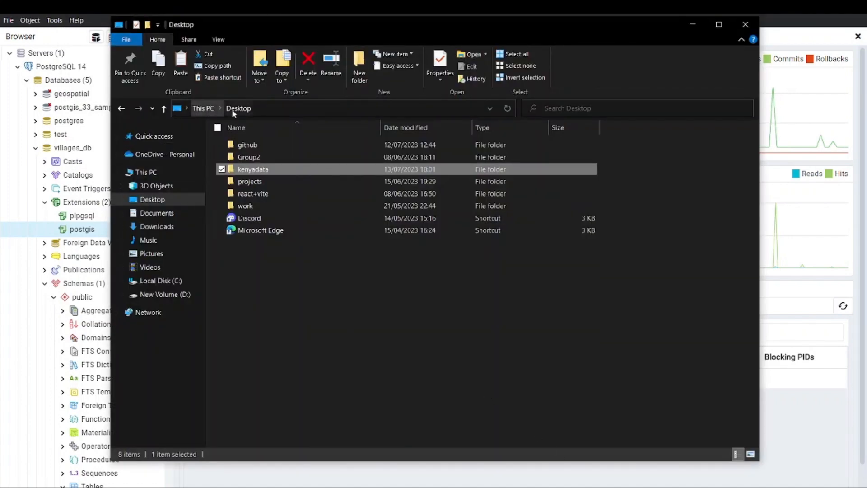
double_click(282, 174)
scroll(696, 253, "down", 10)
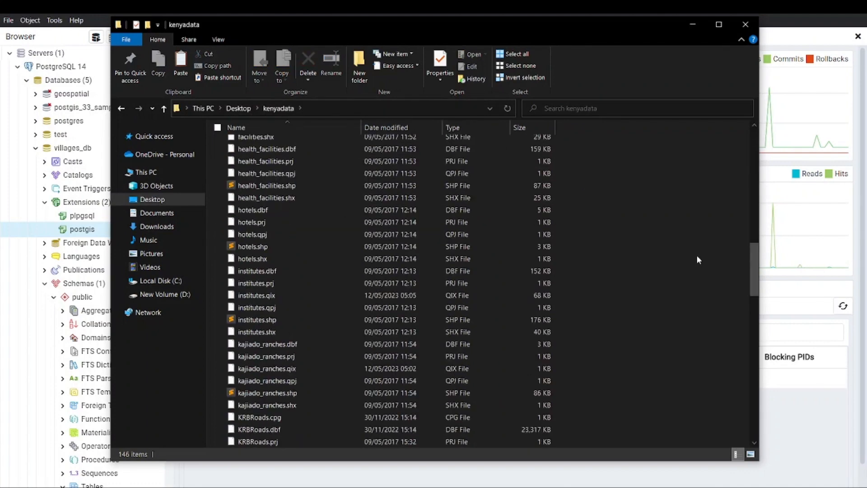
scroll(696, 256, "down", 20)
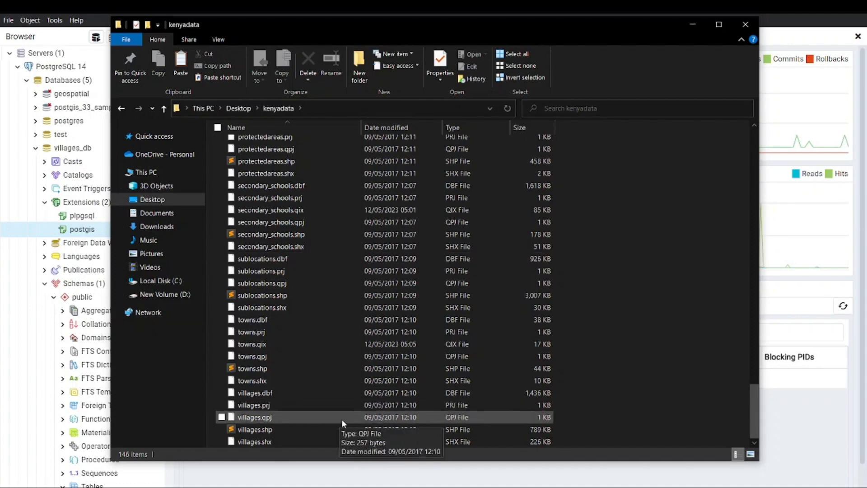
left_click(692, 27)
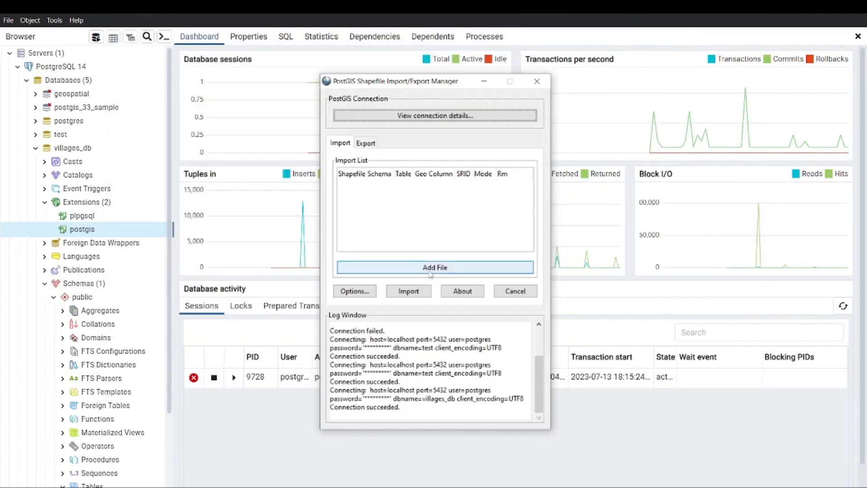
- View the table export list in the PostGIS Shapefile Import/Export Manager
left_click(366, 144)
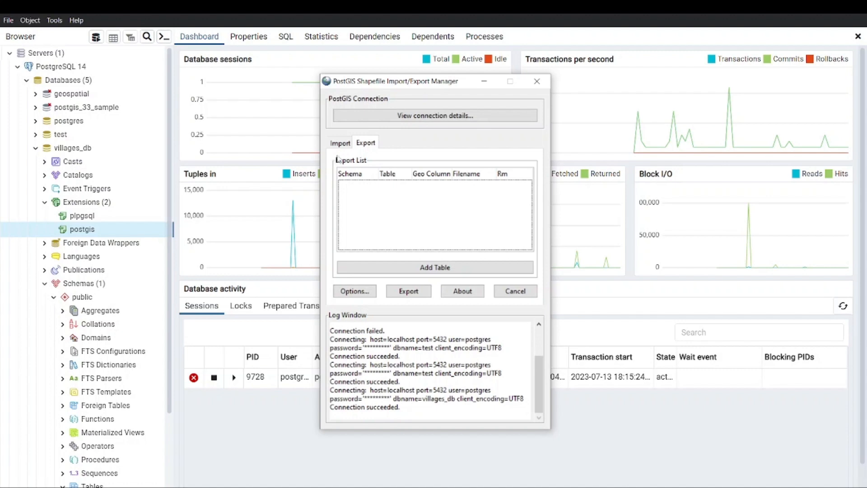
- Add villages.shp from the kenyadata folder on the Desktop to the shapefile import list
left_click(342, 143)
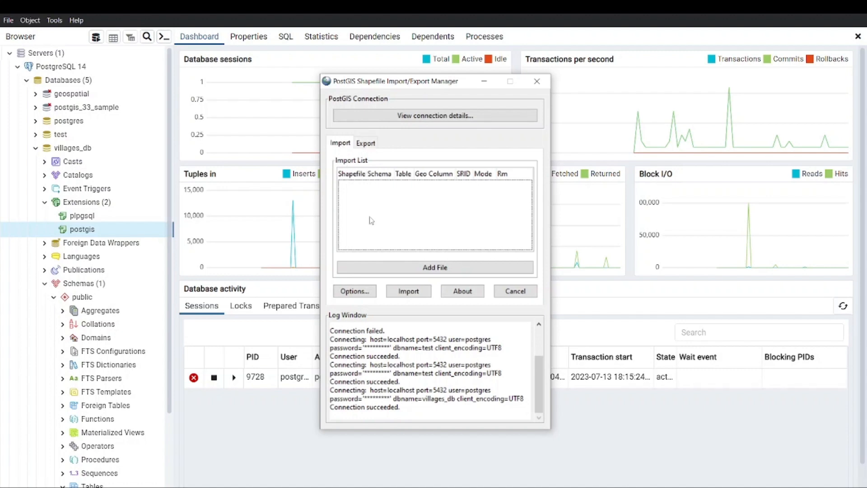
left_click(444, 267)
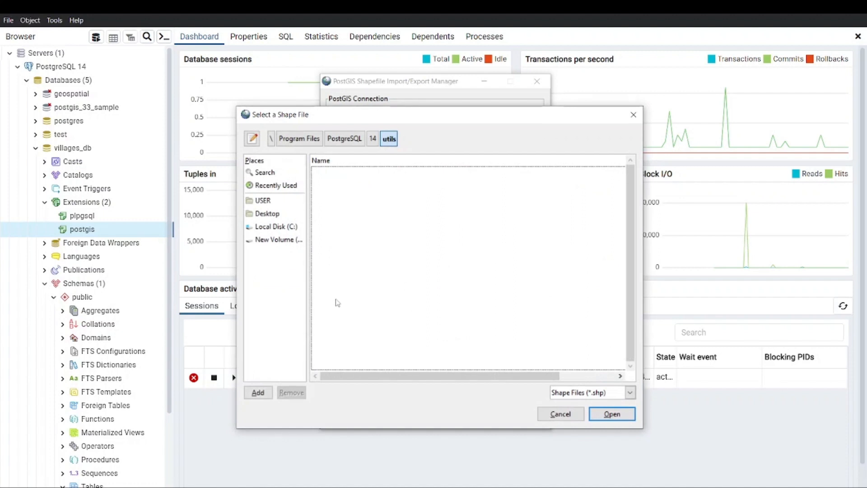
left_click(276, 216)
left_click(359, 203)
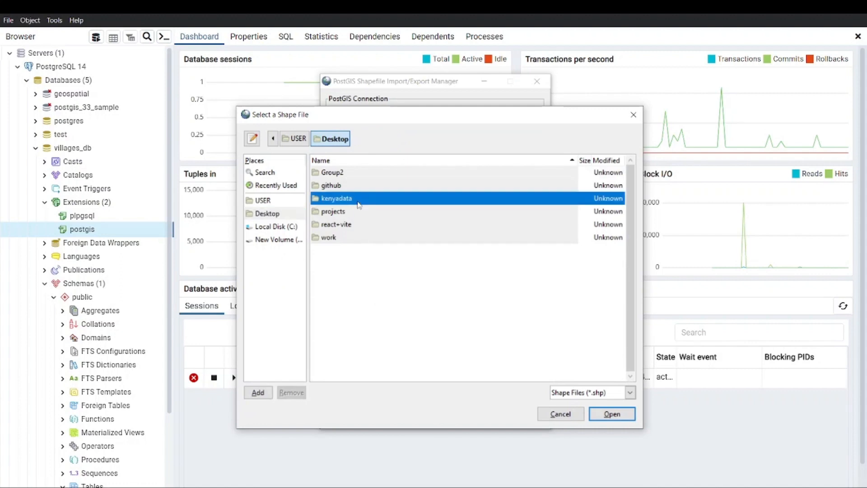
double_click(358, 203)
scroll(440, 370, "down", 5)
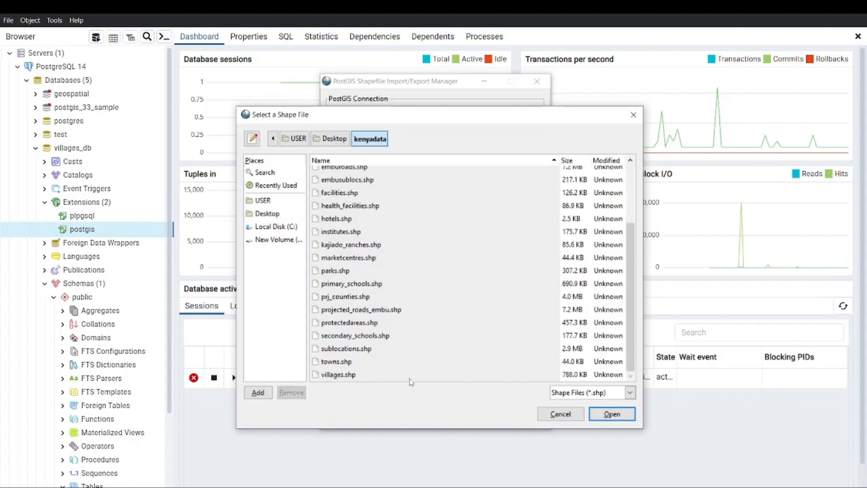
scroll(413, 363, "up", 1)
scroll(413, 363, "up", 2)
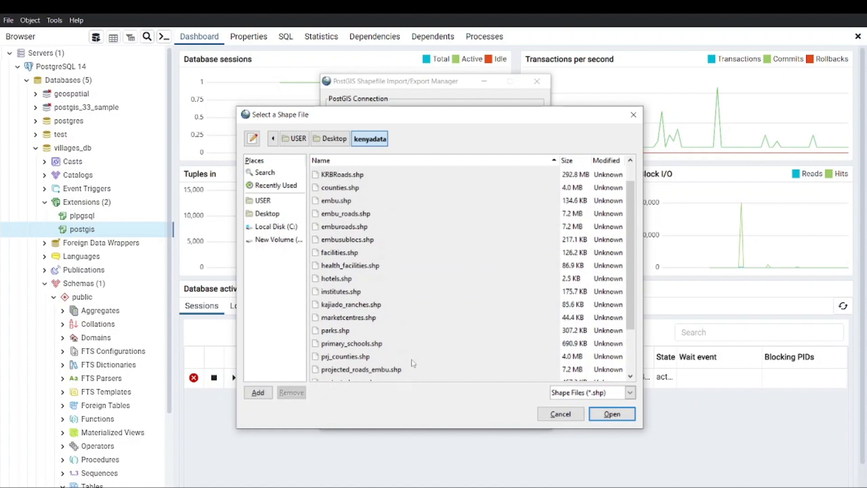
scroll(412, 363, "down", 3)
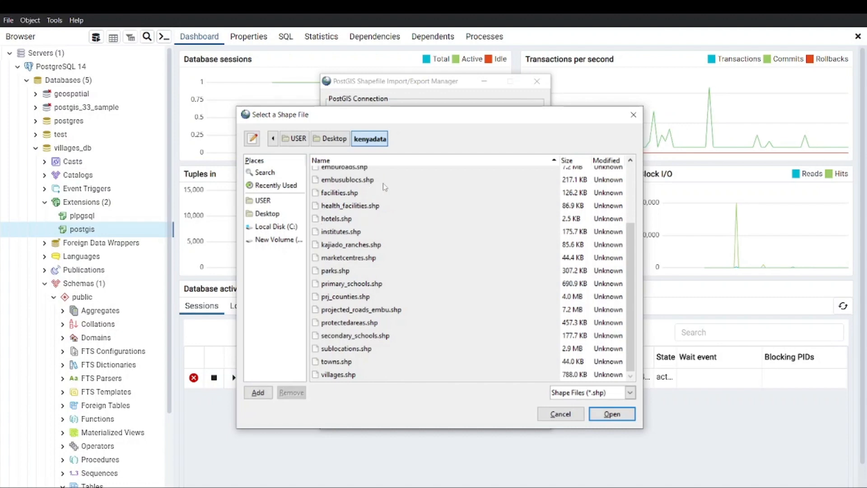
left_click(350, 377)
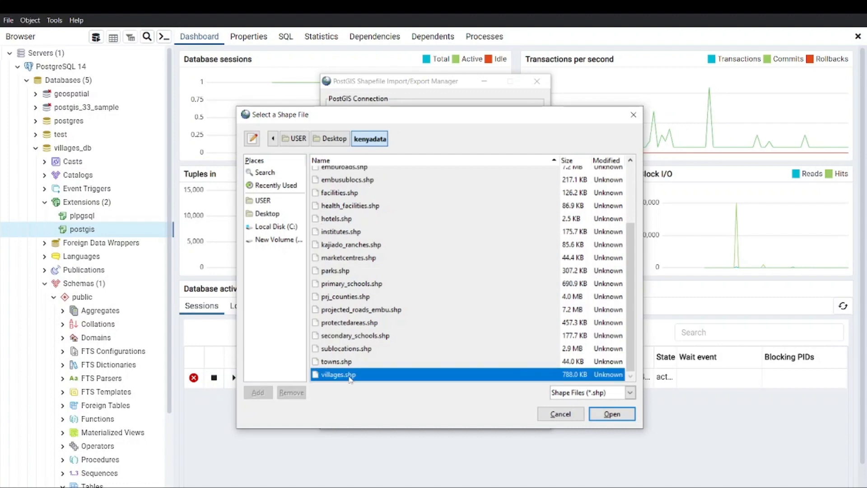
left_click(615, 415)
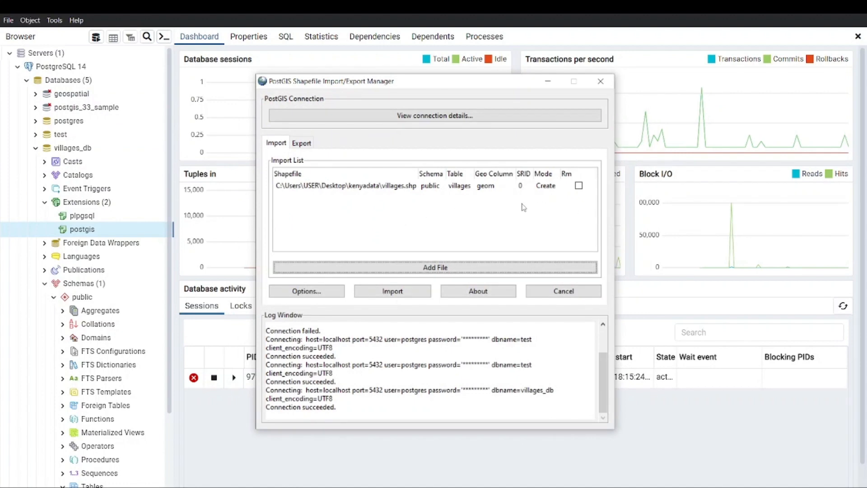
- Set the SRID of the villages.shp import entry to 4326, keeping geom as the geometry column
left_click(496, 190)
left_click(496, 189)
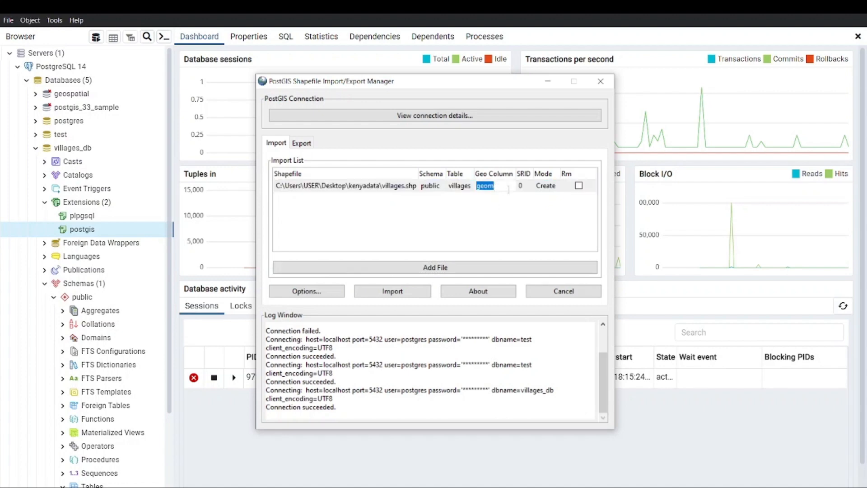
left_click(525, 188)
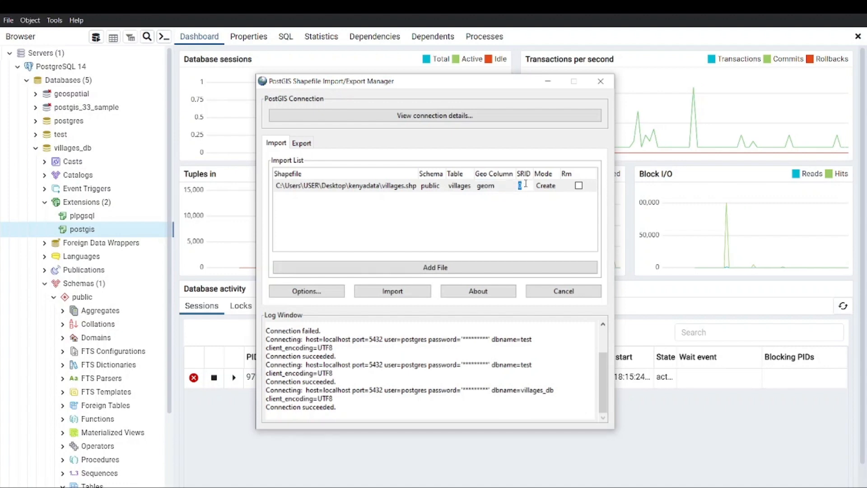
type("4326")
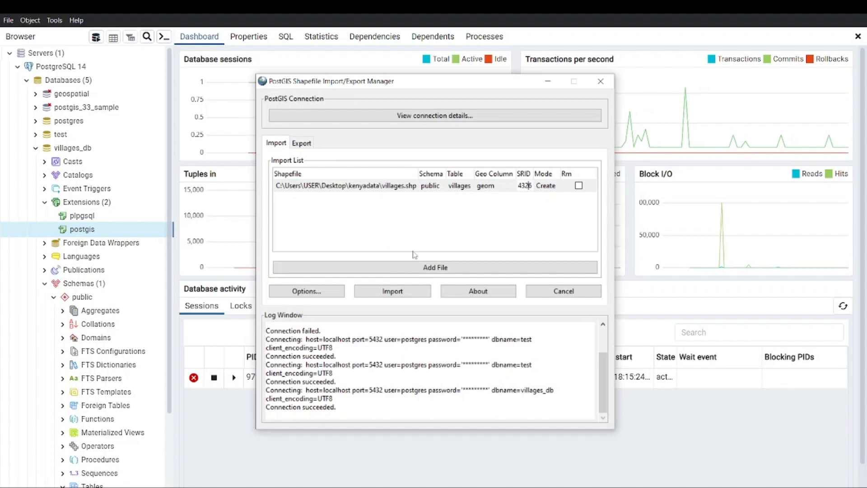
left_click(387, 187)
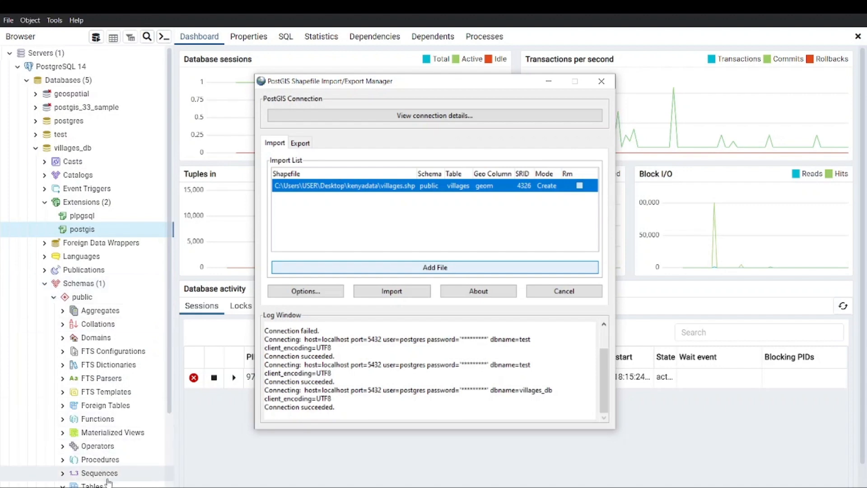
- Import the listed villages shapefile into villages_db and minimize the import manager
scroll(108, 464, "down", 3)
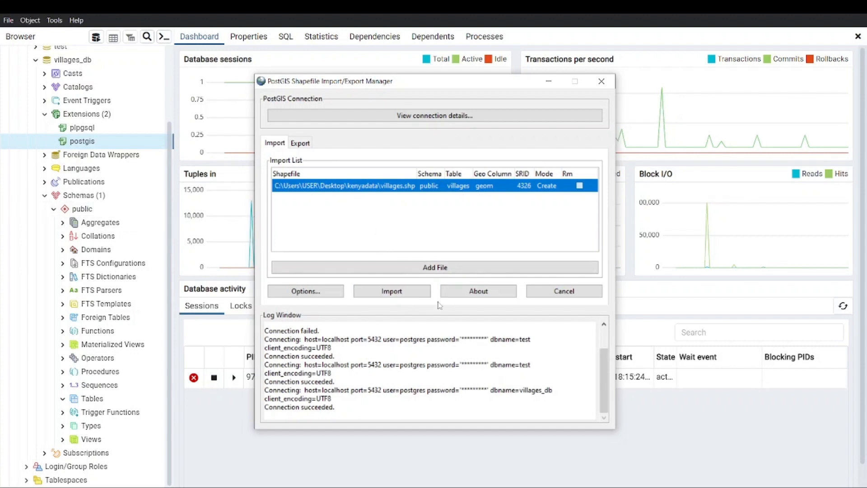
left_click(422, 294)
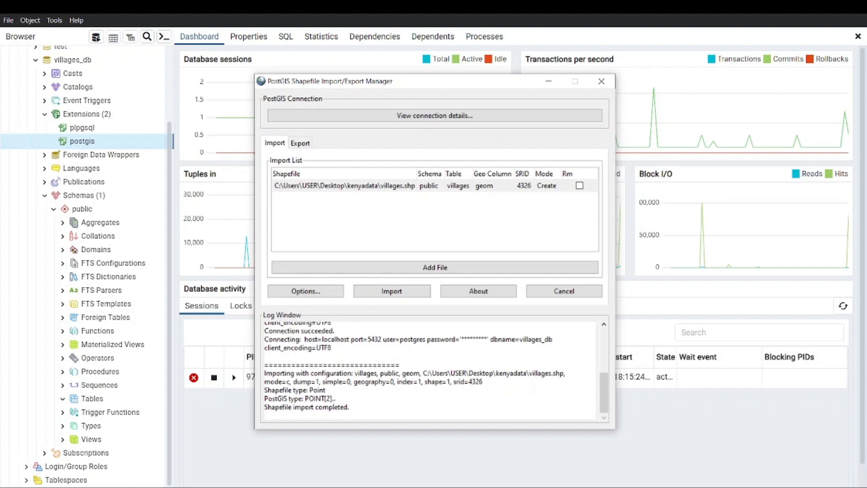
left_click(540, 87)
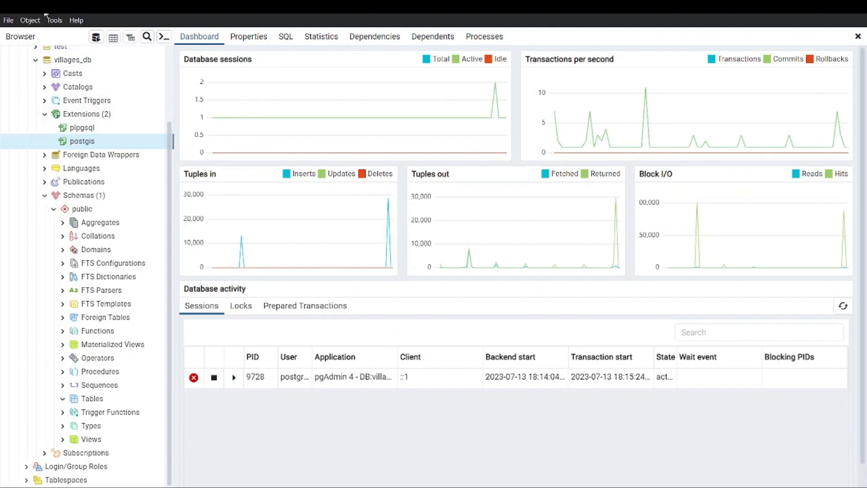
- Refresh the tables of the public schema in villages_db and expand the list to check the spatial_ref_sys and villages tables
scroll(130, 202, "up", 3)
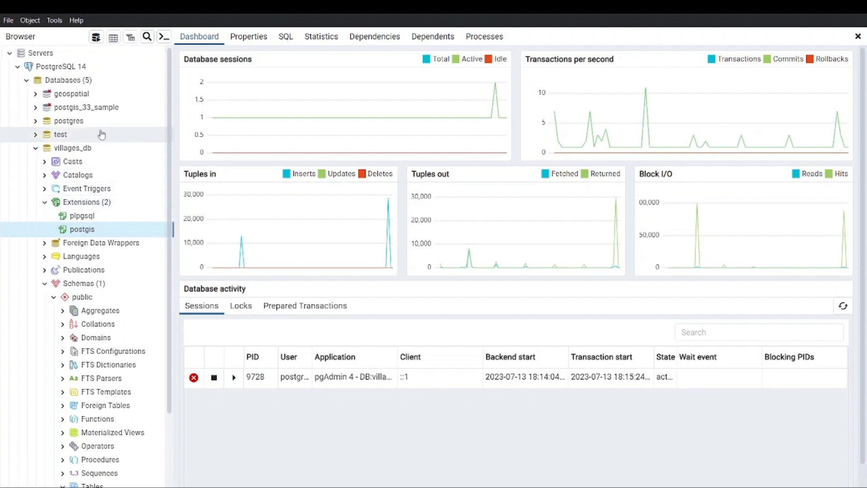
scroll(102, 134, "down", 3)
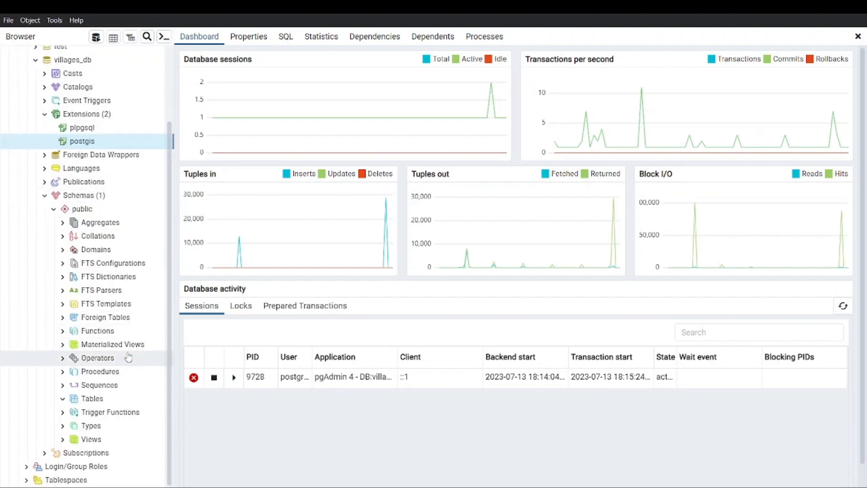
left_click(67, 399)
right_click(67, 399)
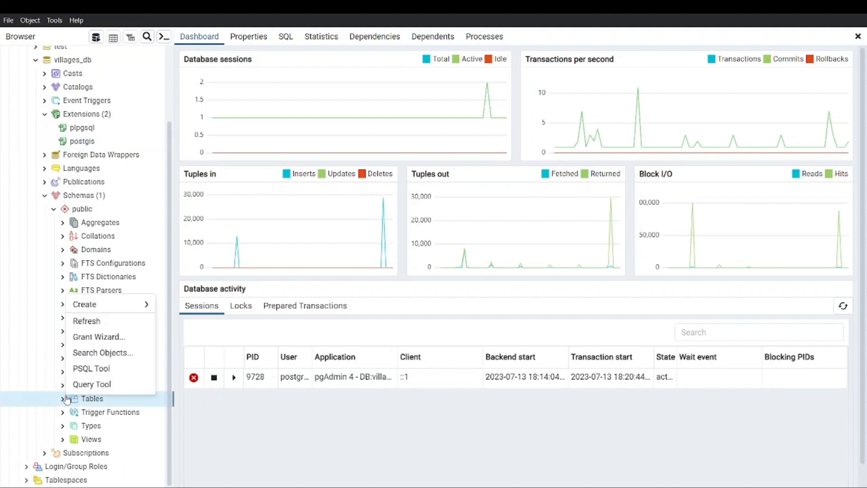
left_click(102, 321)
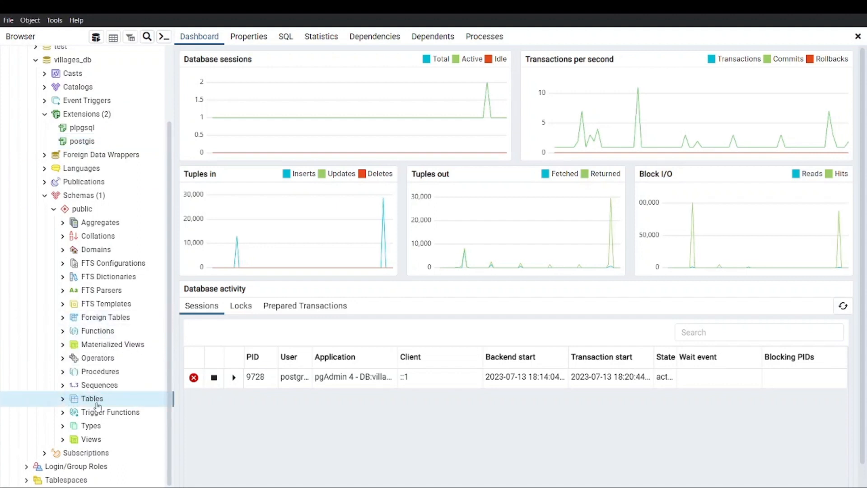
left_click(66, 399)
scroll(113, 371, "down", 1)
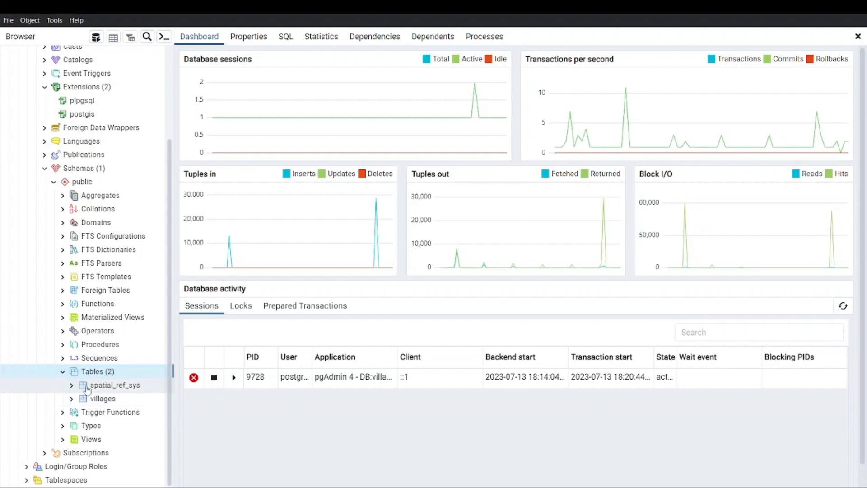
left_click(72, 387)
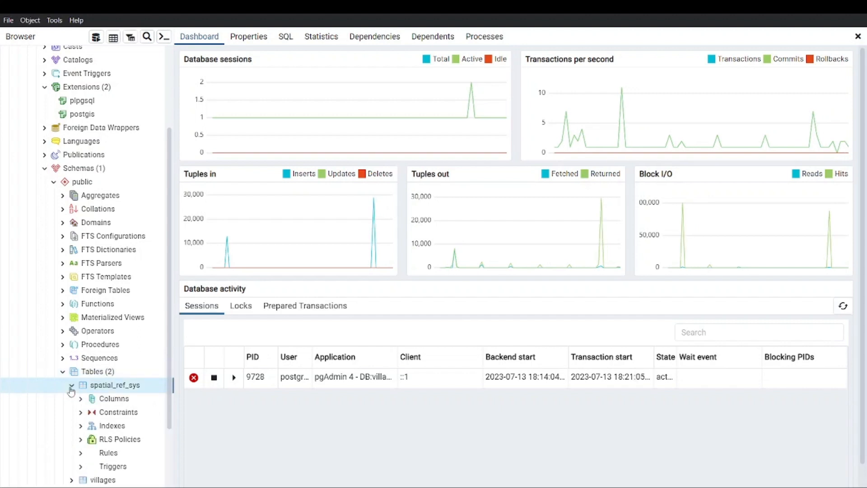
left_click(71, 385)
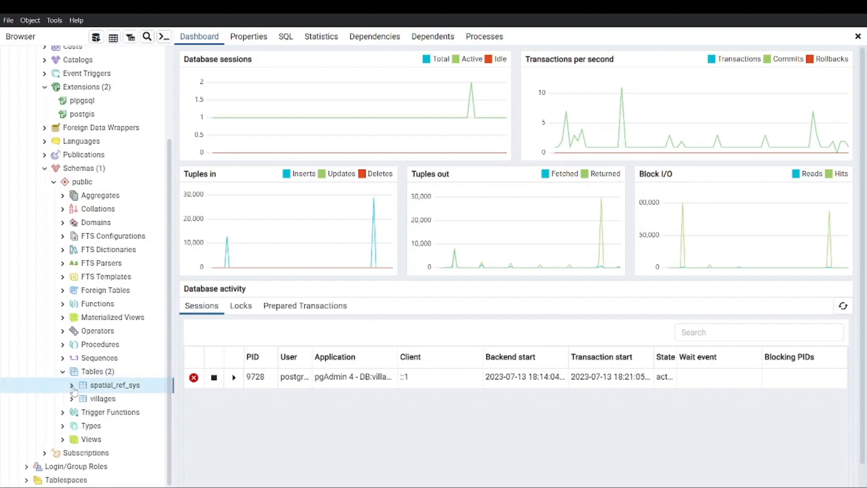
- Open the villages table's data with all rows
left_click(102, 402)
right_click(102, 402)
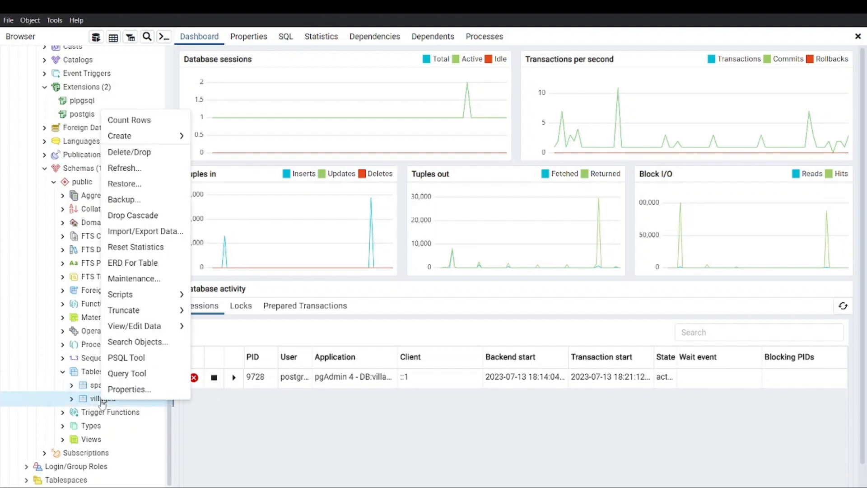
mouse_move(149, 137)
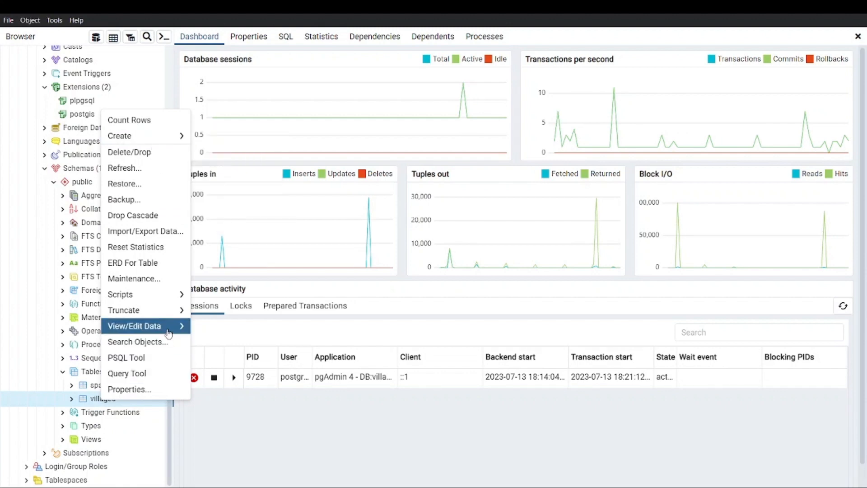
mouse_move(168, 331)
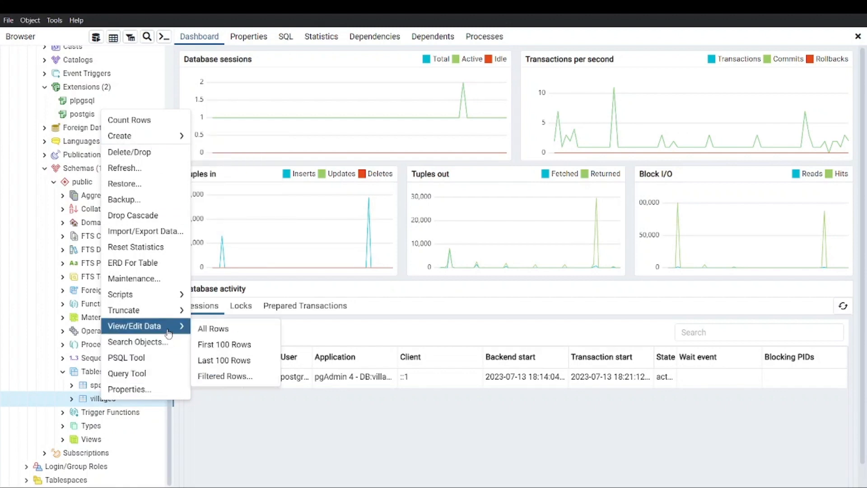
left_click(220, 332)
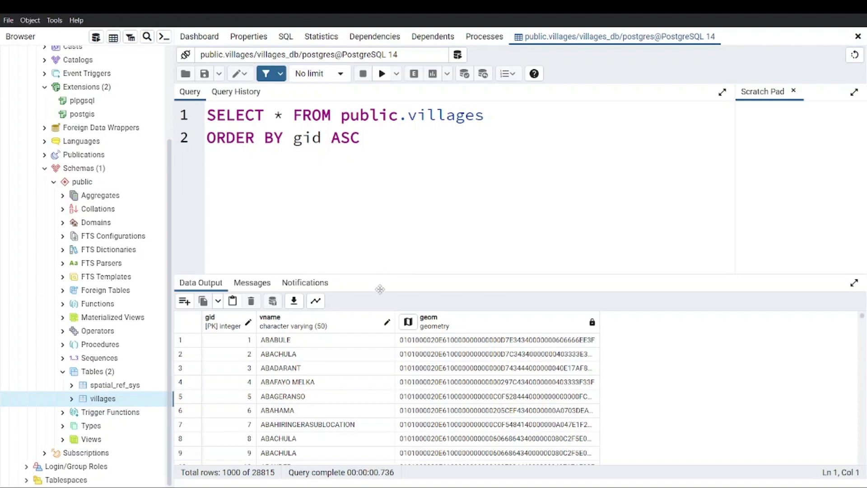
- Detach the data output of the villages query from its docked place and maximize it
left_click_drag(380, 289, 375, 244)
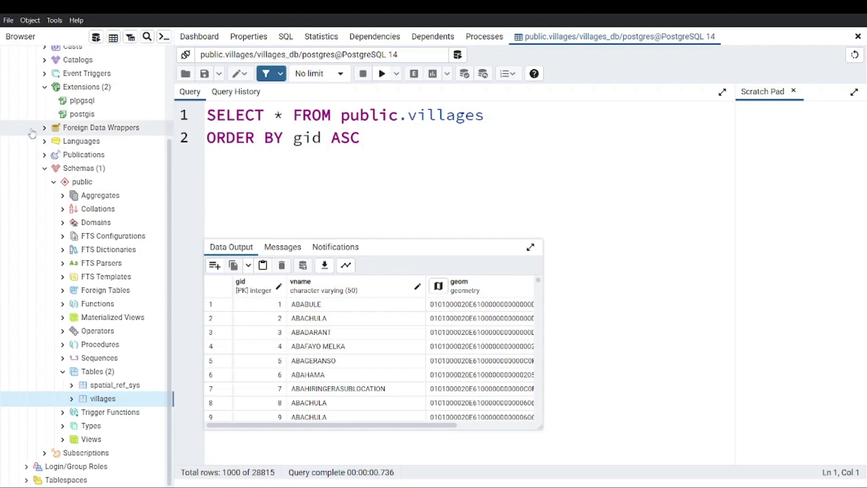
scroll(108, 196, "up", 3)
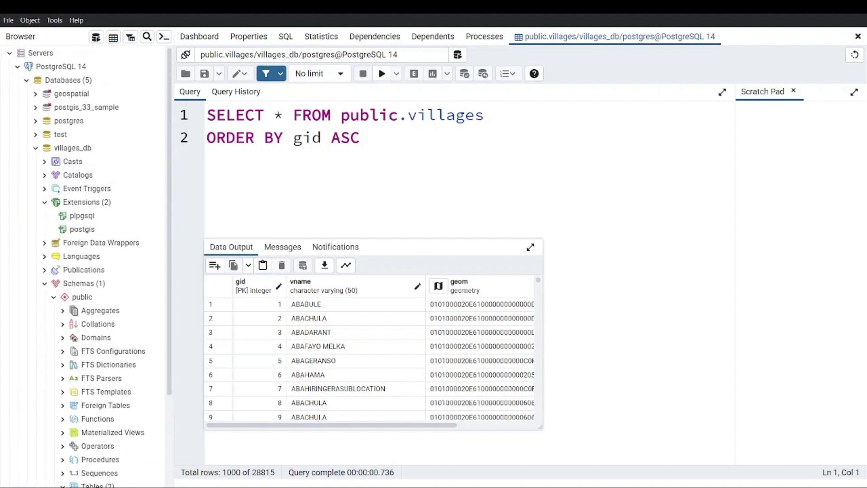
scroll(105, 321, "down", 3)
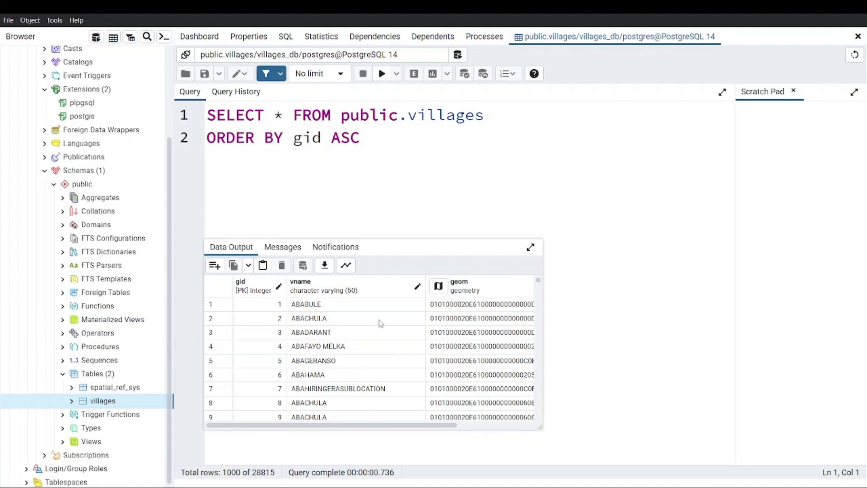
left_click(530, 247)
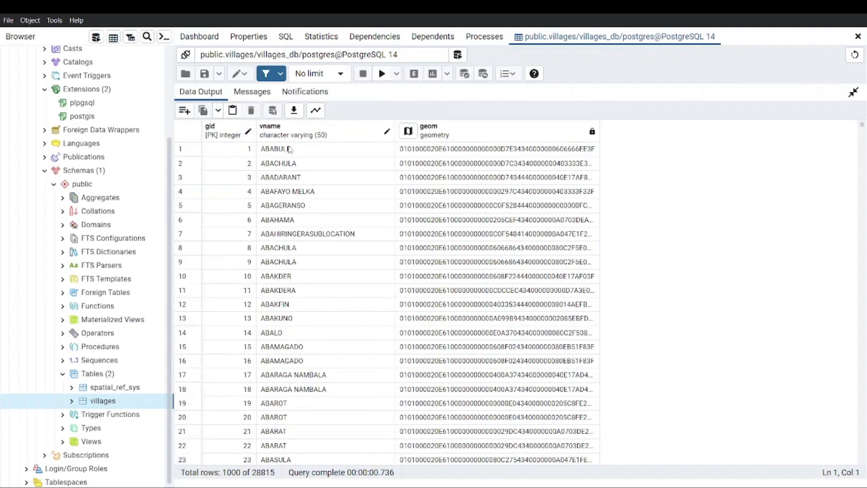
- Look through the villages table's rows, examining the gid, vname and geom columns
scroll(239, 169, "down", 3)
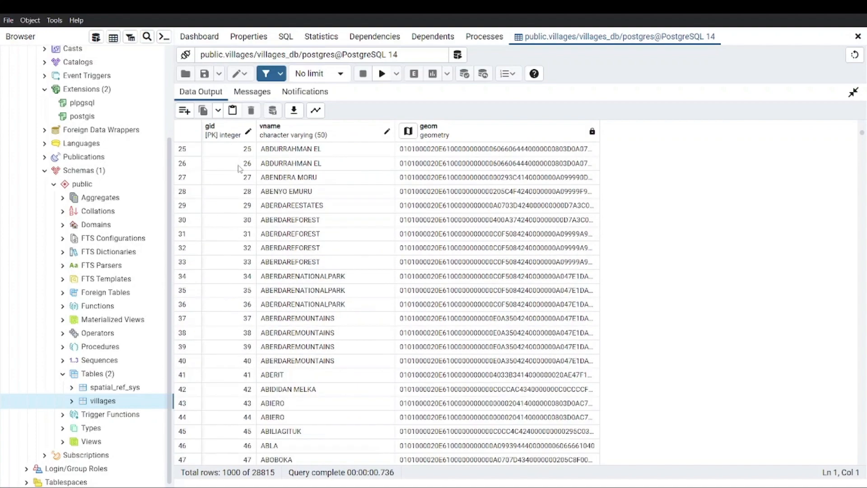
scroll(240, 169, "up", 3)
scroll(240, 169, "down", 6)
scroll(240, 169, "down", 1)
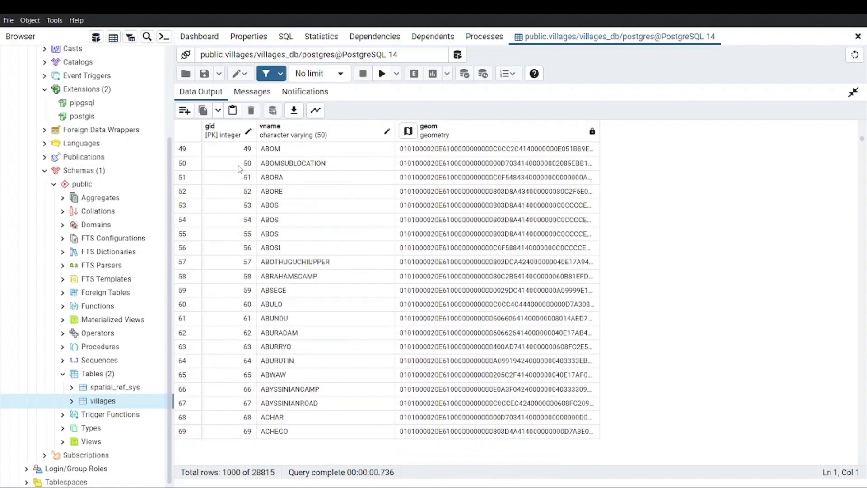
scroll(238, 163, "up", 2)
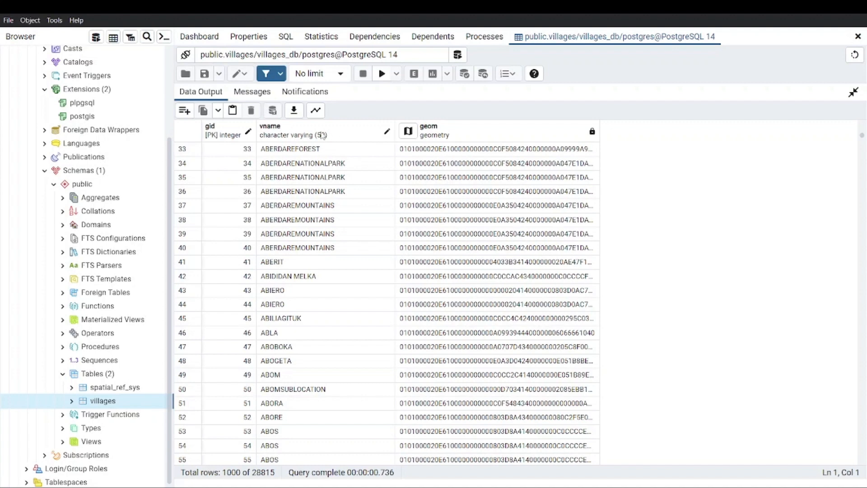
scroll(323, 228, "down", 5)
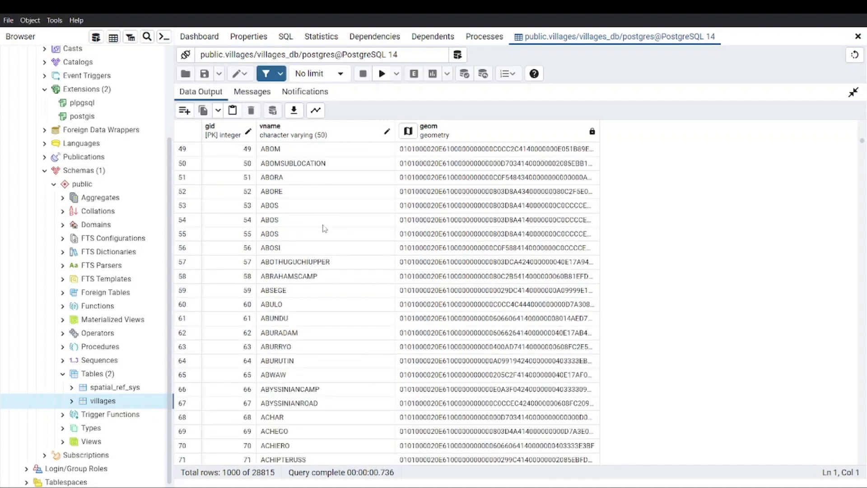
scroll(323, 228, "up", 10)
scroll(438, 149, "up", 5)
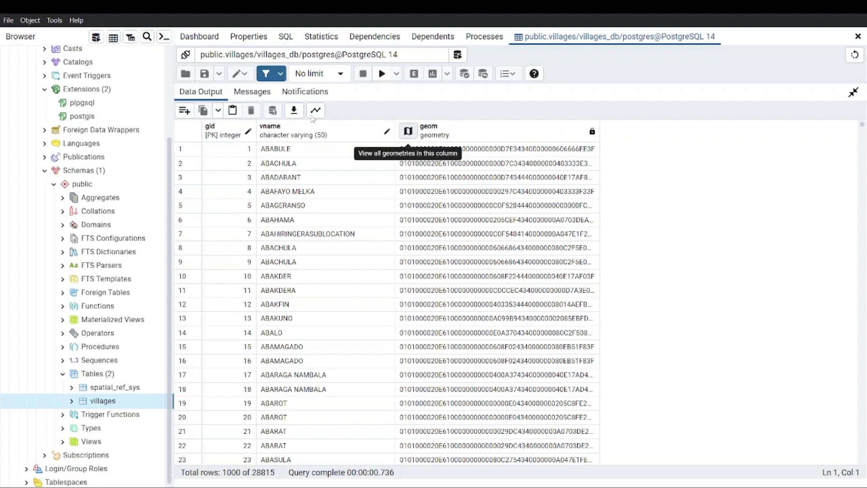
- View all geometries in the villages table's geom column on a map
left_click(409, 131)
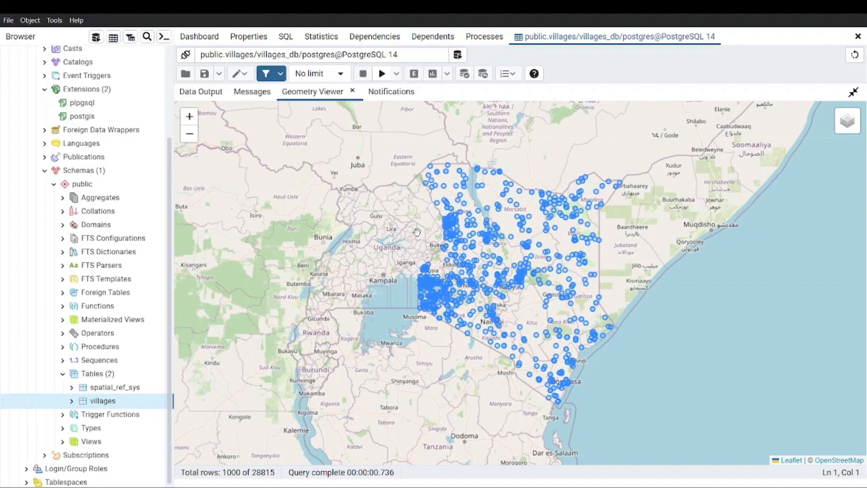
left_click_drag(416, 232, 362, 262)
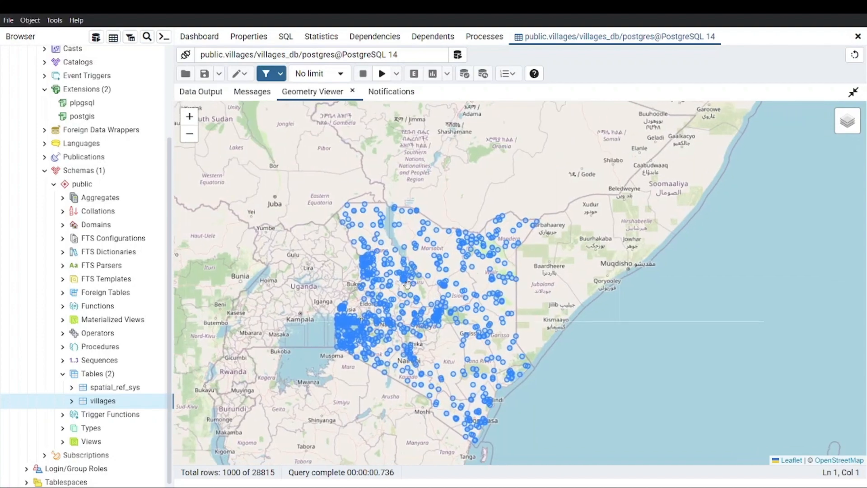
scroll(407, 284, "up", 3)
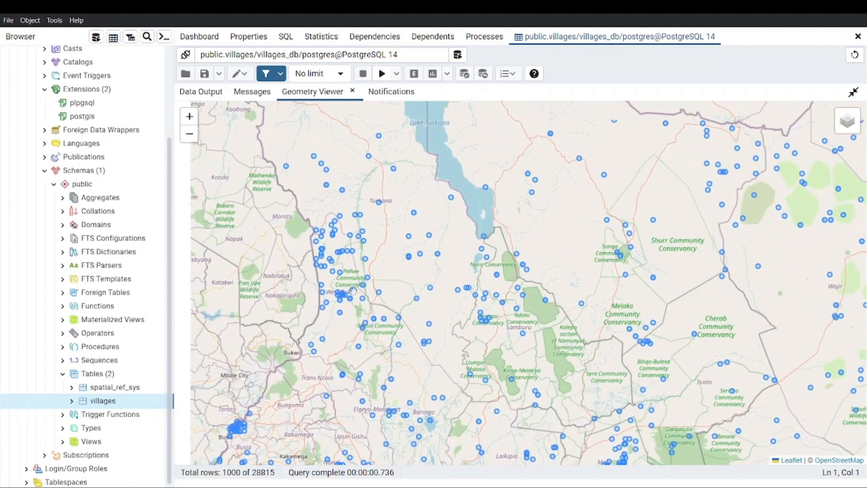
- Show the gid and vname attributes of the AKATWAN village point west of Lake Turkana
left_click_drag(324, 251, 448, 359)
left_click_drag(434, 289, 408, 311)
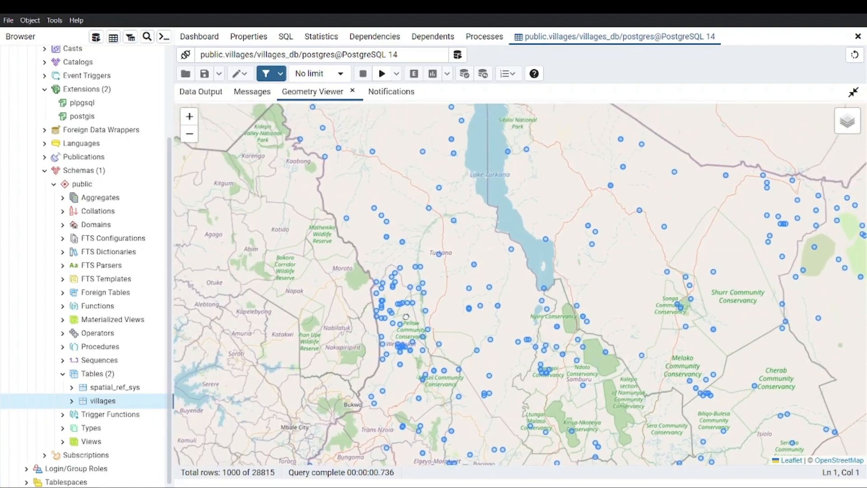
left_click(400, 248)
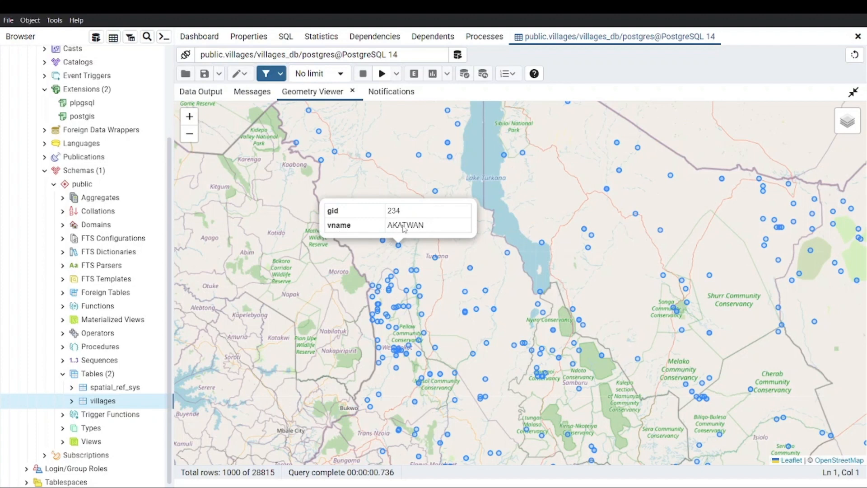
- Examine the village points across northern Kenya and show the attributes of the ANYAGALIM point southwest of Lake Turkana
left_click_drag(391, 280, 357, 361)
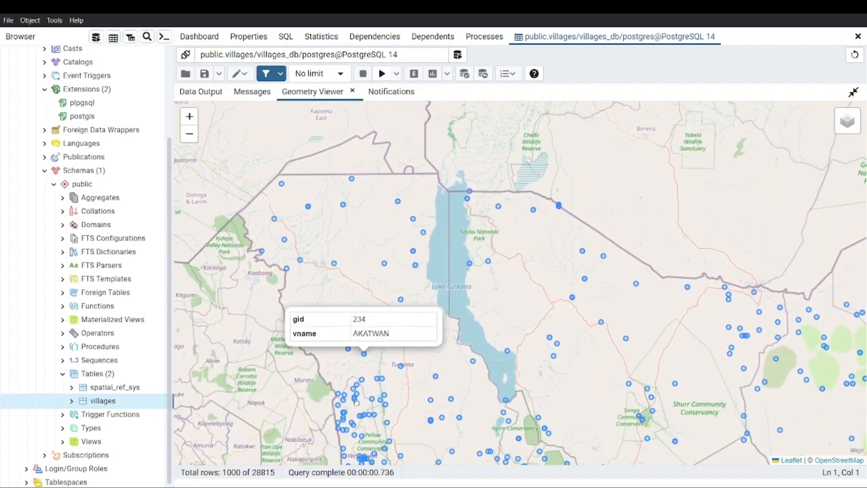
left_click_drag(357, 260, 351, 343)
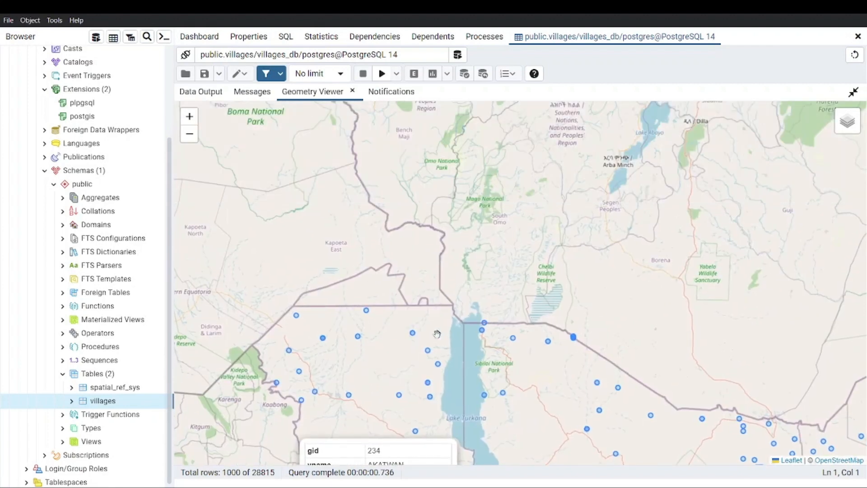
left_click_drag(465, 359, 331, 251)
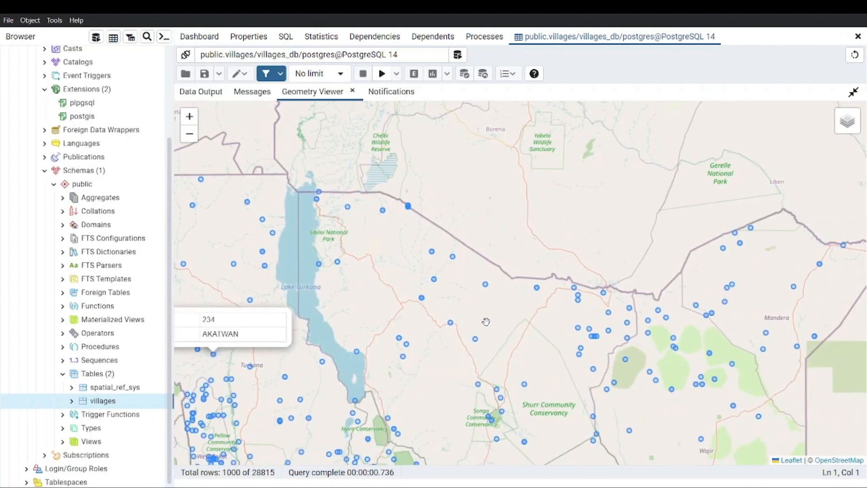
left_click_drag(486, 321, 426, 190)
left_click_drag(478, 279, 611, 296)
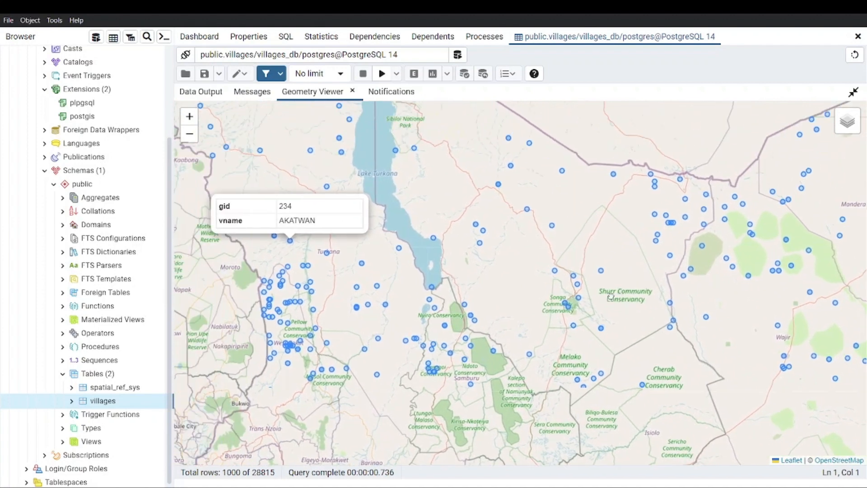
left_click(289, 268)
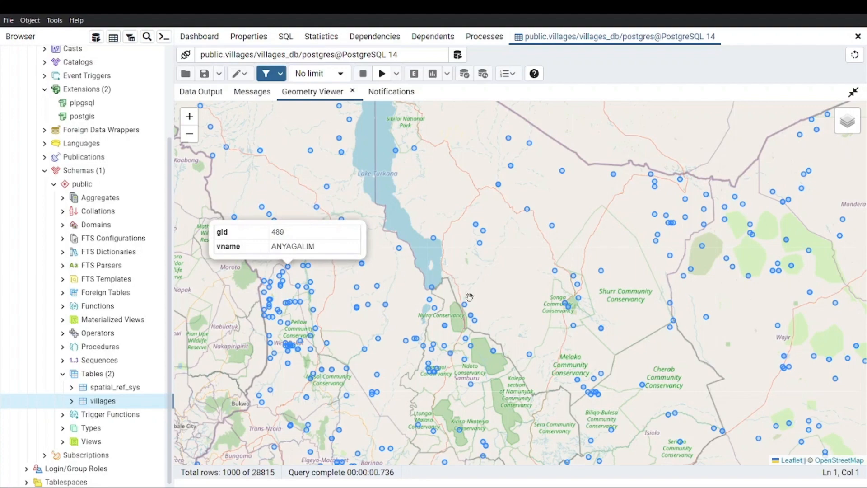
left_click_drag(470, 297, 362, 315)
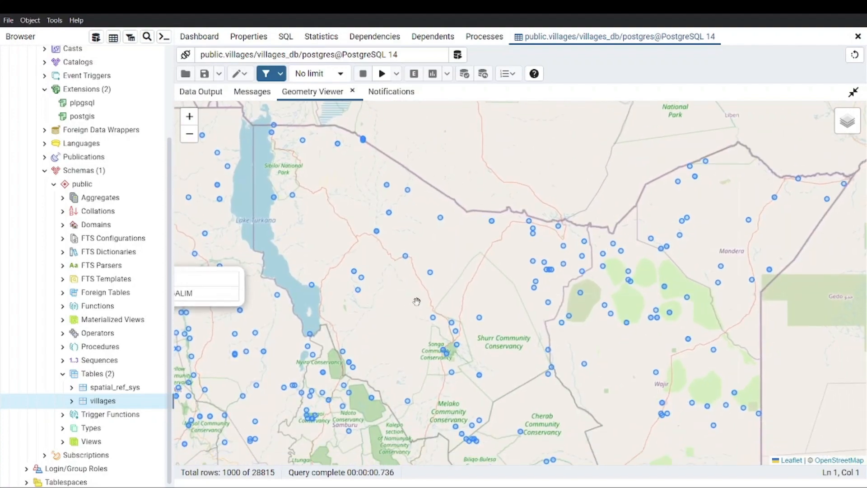
scroll(429, 292, "down", 3)
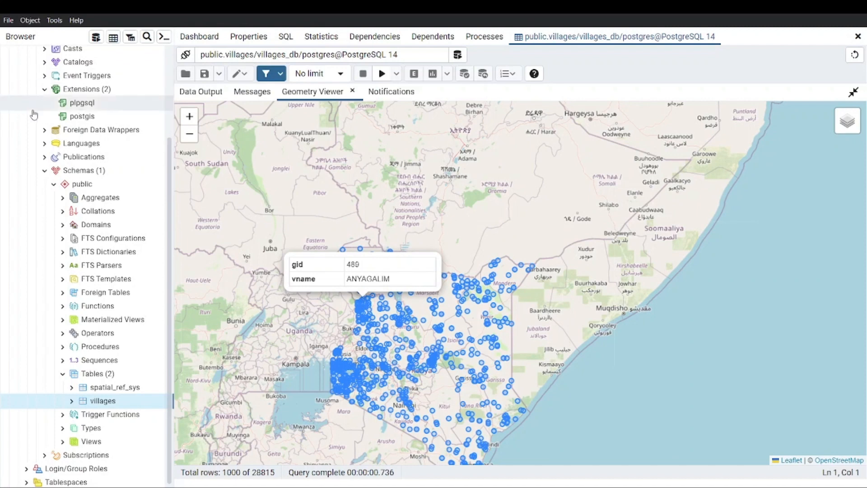
- Switch to the PostGIS Shapefile Import/Export Manager to review the villages.shp import, and return to the village map in pgAdmin
scroll(90, 155, "up", 5)
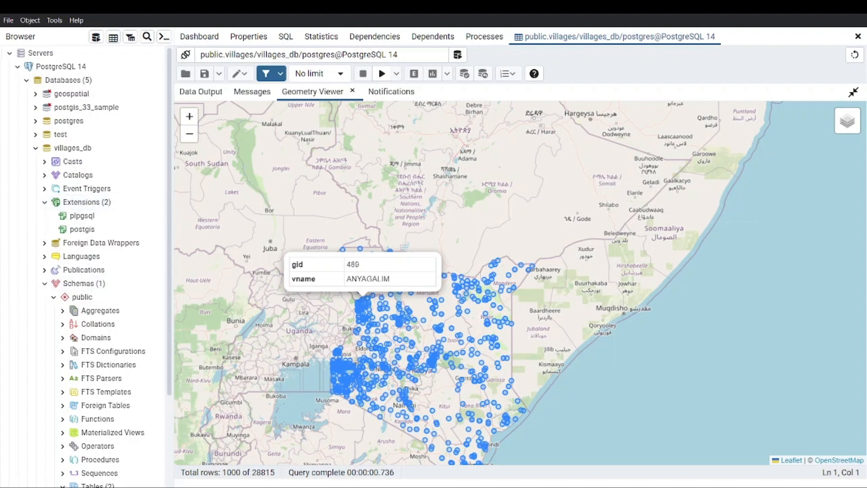
left_click(282, 16)
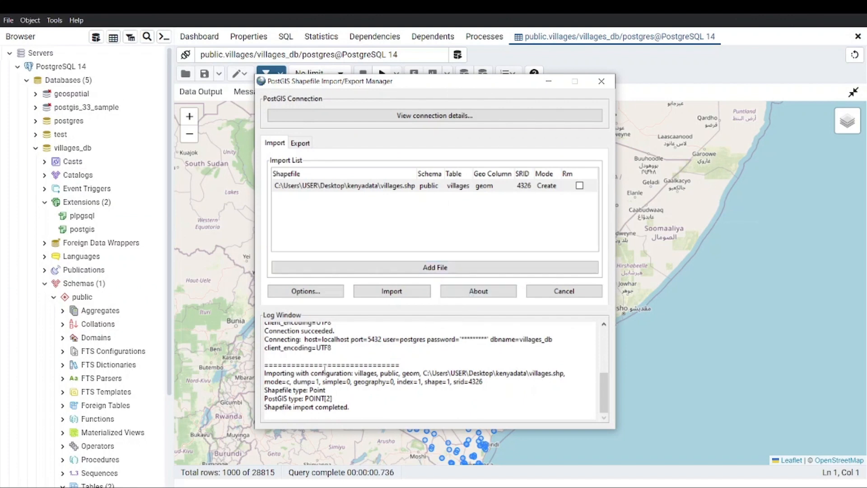
left_click(546, 84)
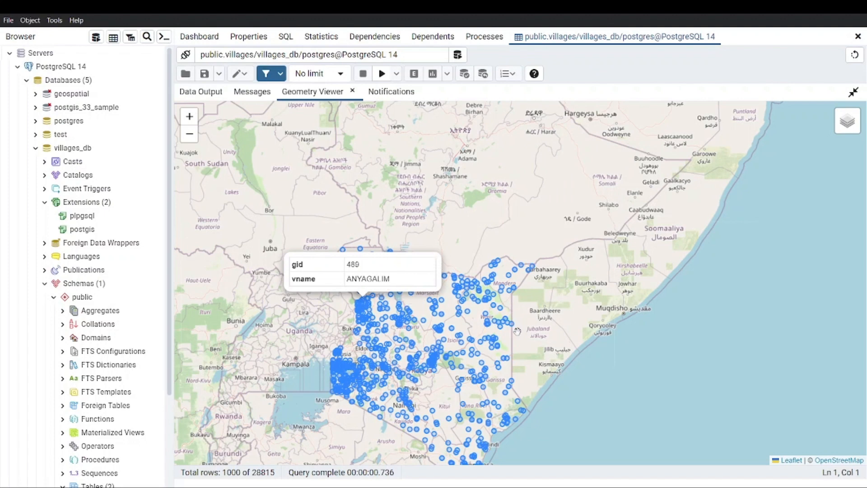
left_click_drag(516, 331, 493, 243)
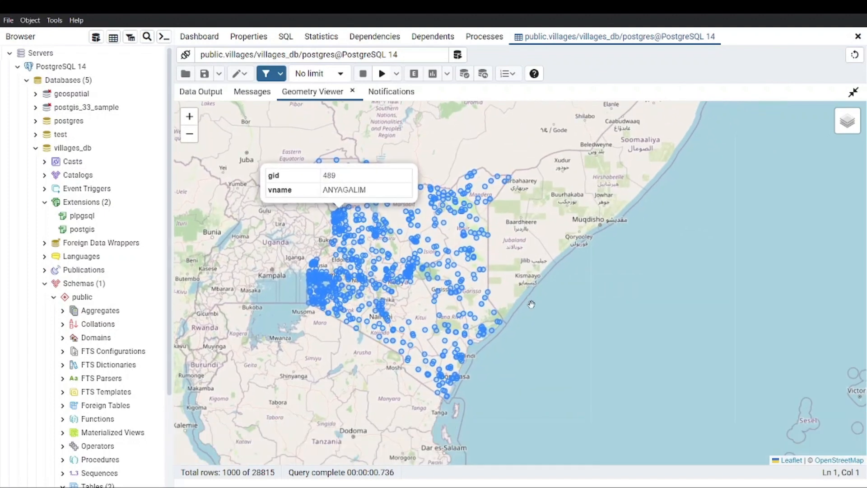